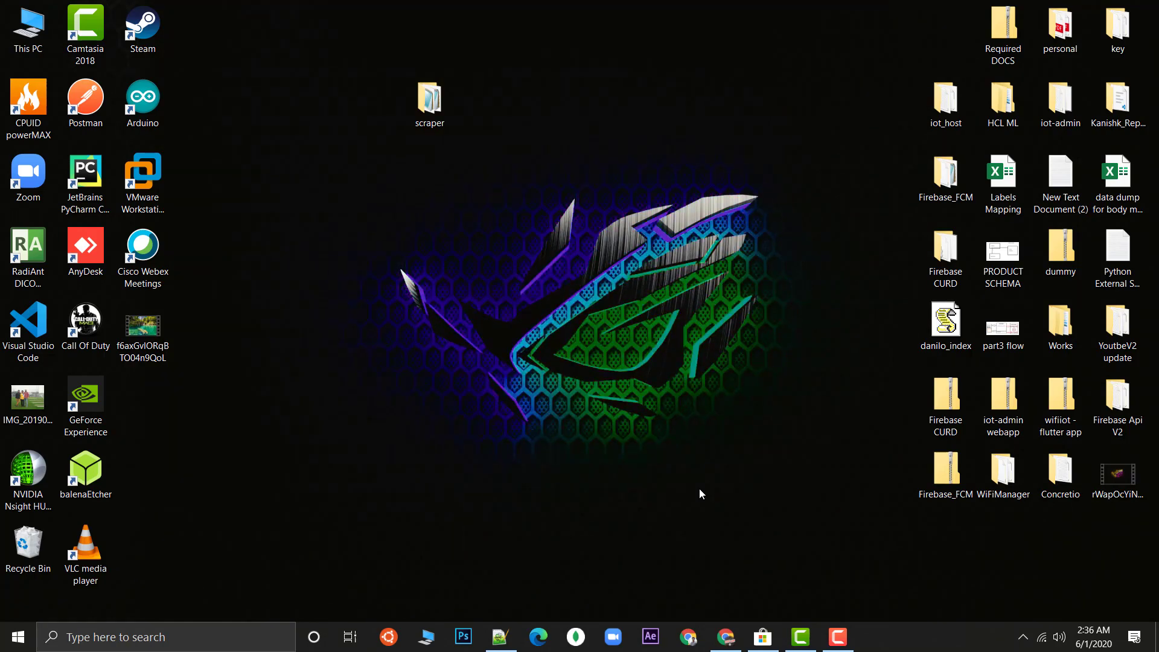
# Step: Highlight the notes' lines on Windows 10 and Asus ROG live wallpapers, then show the Desktop Live Wallpapers Store page
pyautogui.click(492, 639)
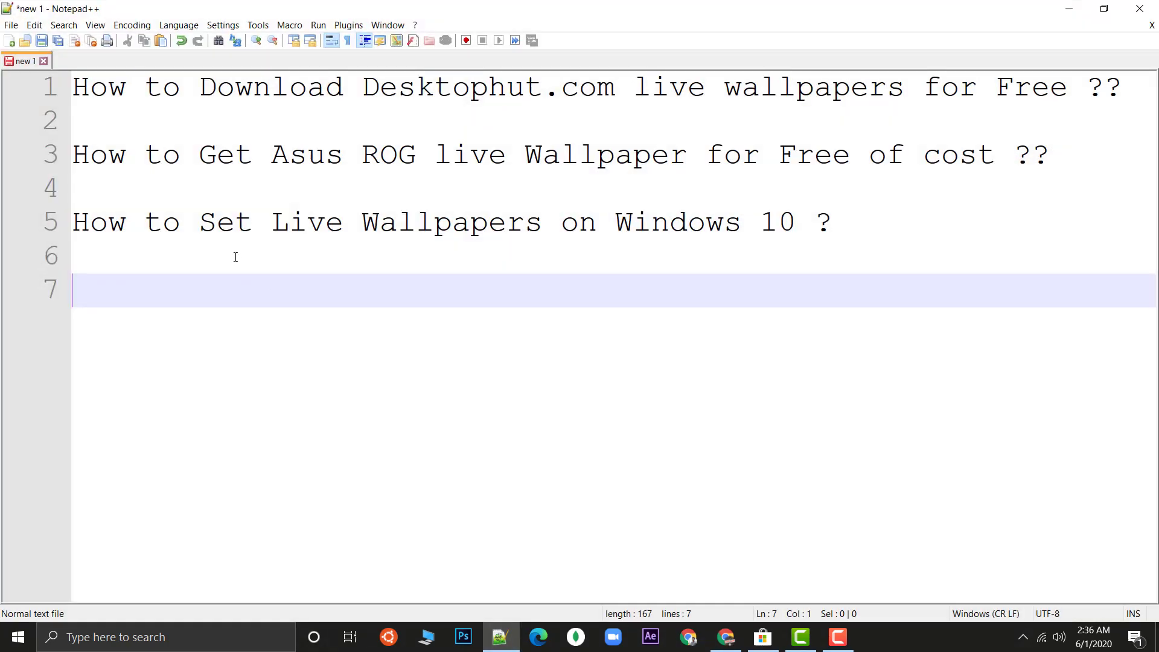
pyautogui.moveTo(222, 228); pyautogui.dragTo(947, 249)
pyautogui.moveTo(310, 170); pyautogui.dragTo(601, 174)
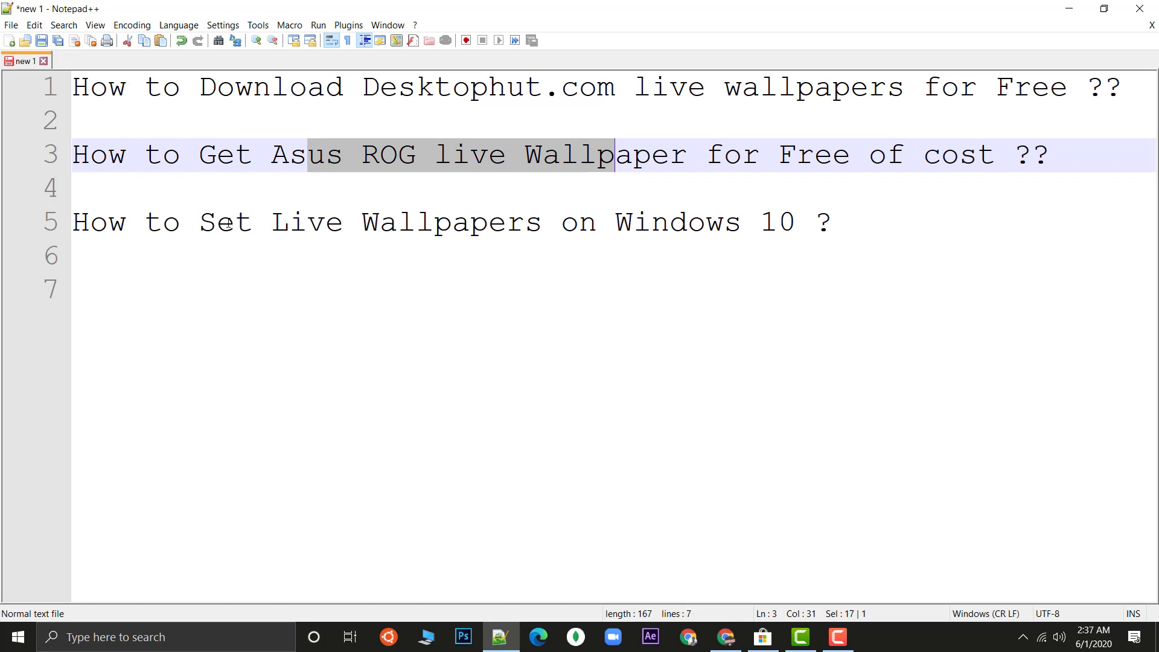
pyautogui.moveTo(199, 222); pyautogui.dragTo(905, 227)
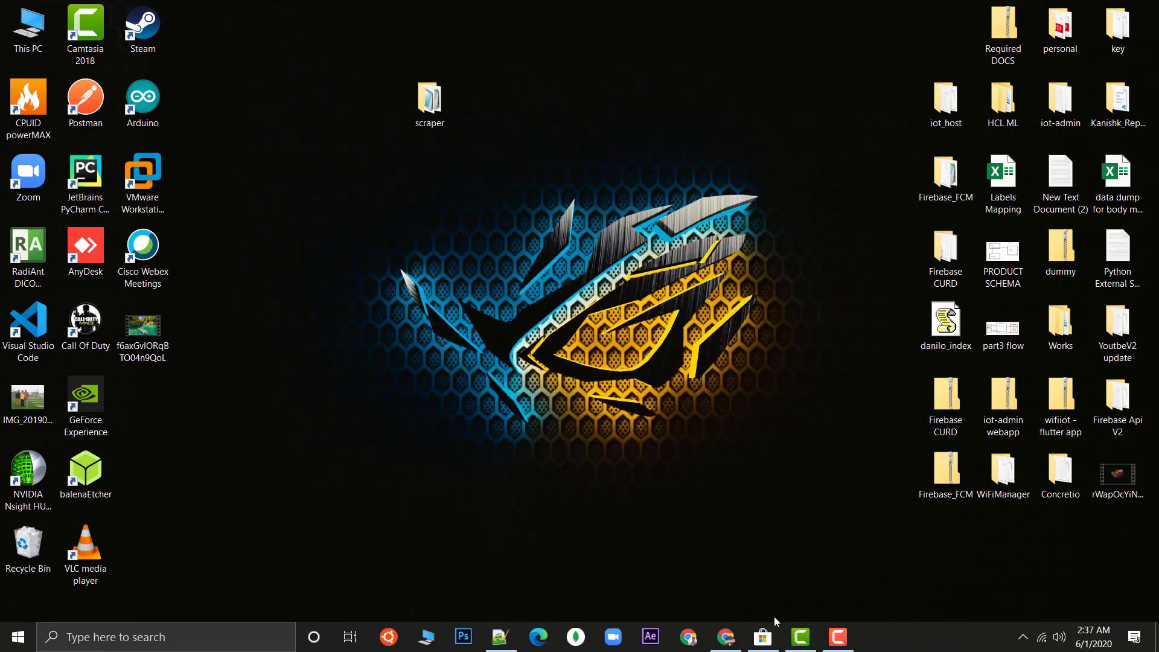
pyautogui.click(764, 635)
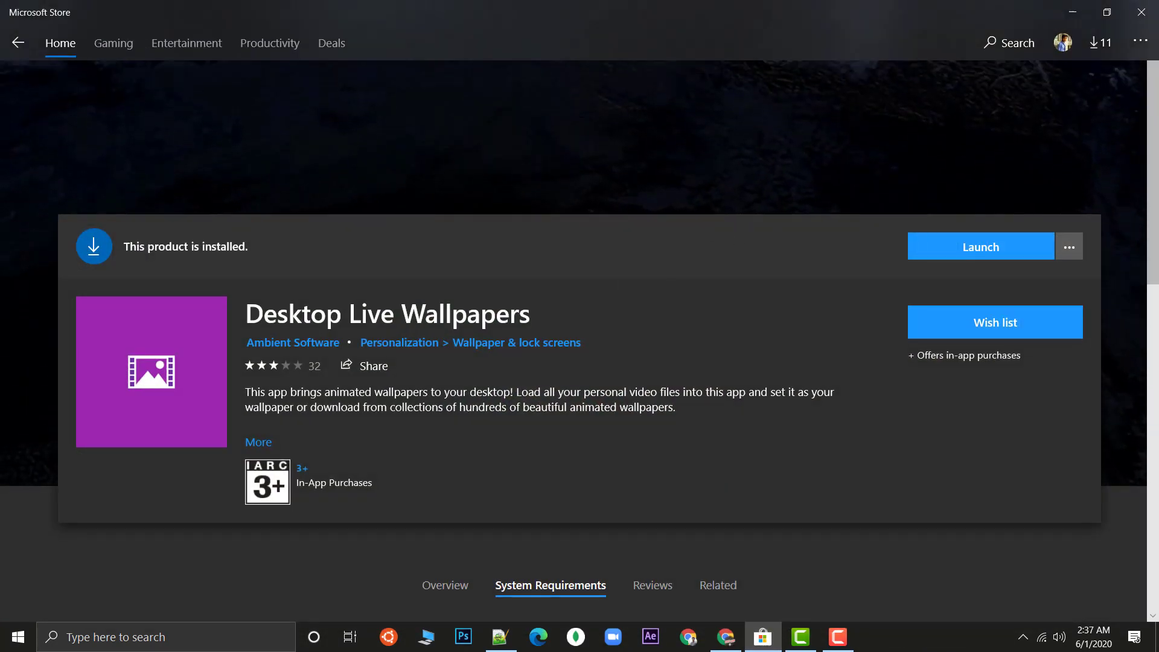
pyautogui.click(982, 50)
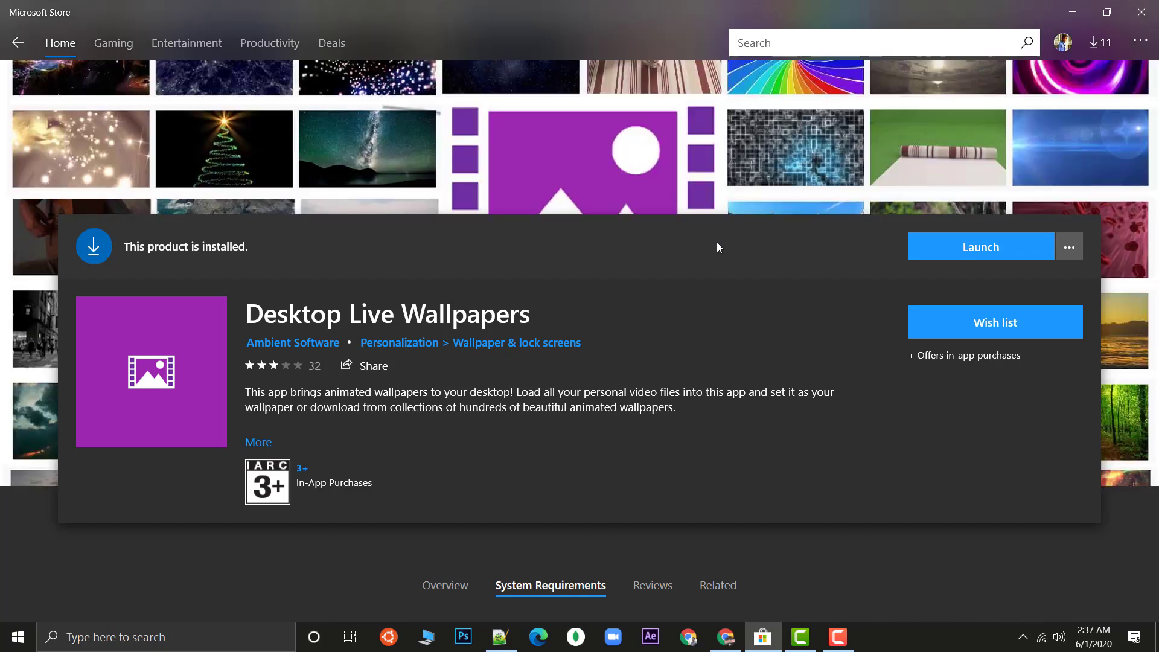
# Step: Switch to Chrome and scroll to the top of the Wallpaper Engine Steam page
pyautogui.click(722, 644)
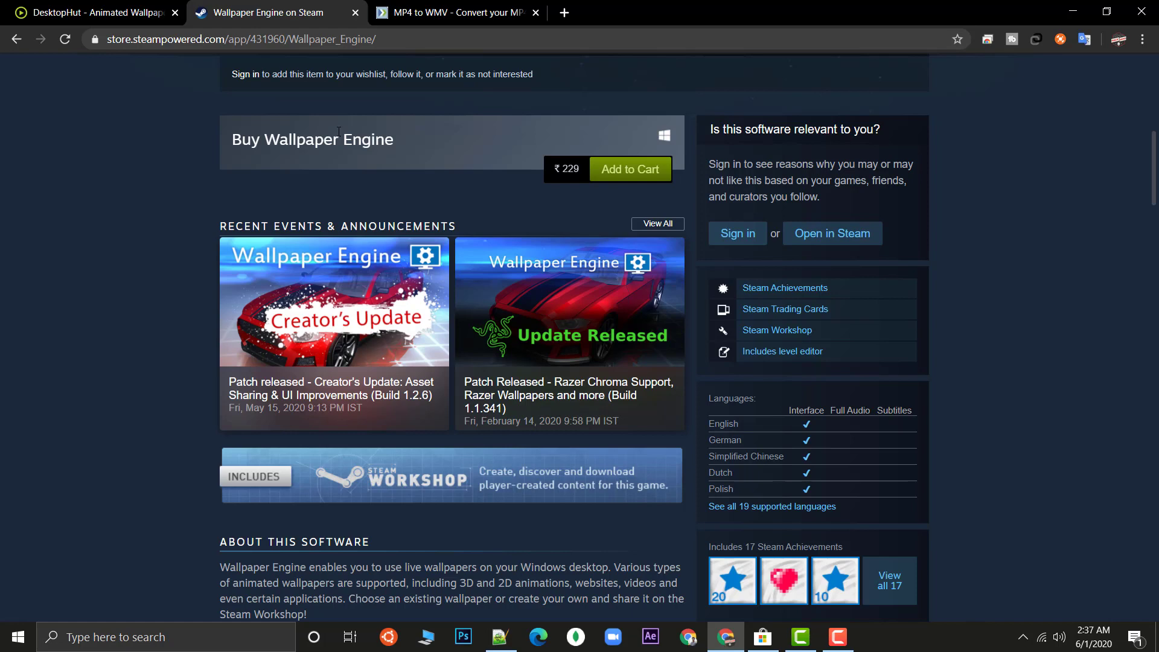
pyautogui.scroll(4, 211, 225)
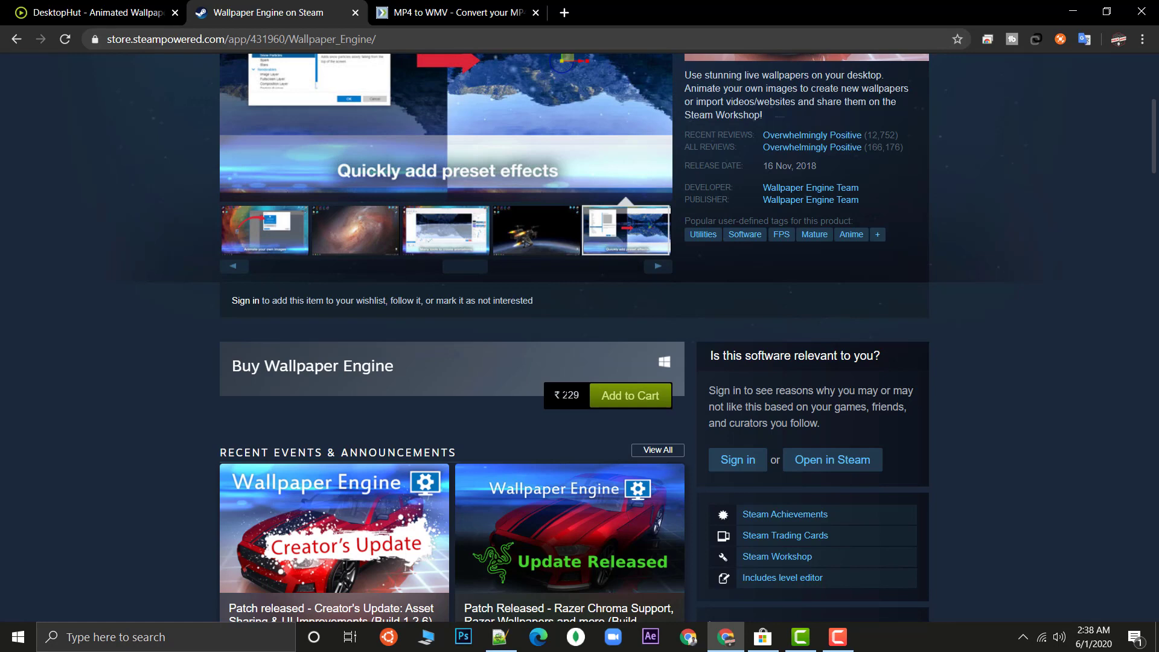
pyautogui.scroll(5, 518, 344)
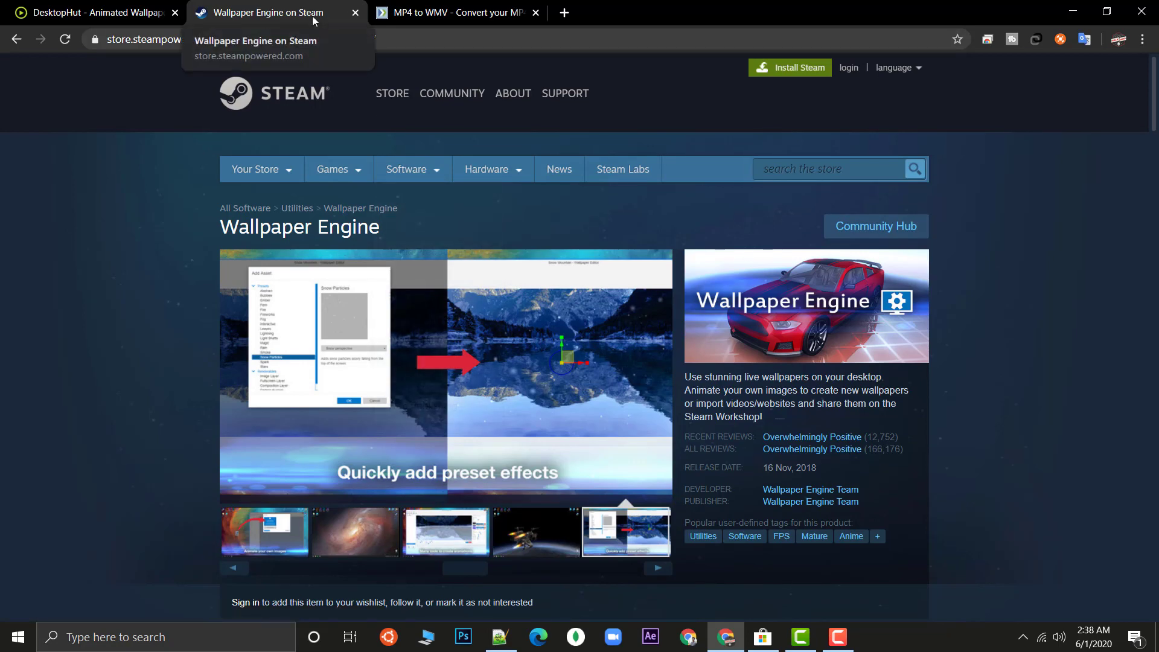
# Step: Close the Steam tab and browse DesktopHut's Games wallpaper category
pyautogui.click(94, 13)
pyautogui.click(356, 13)
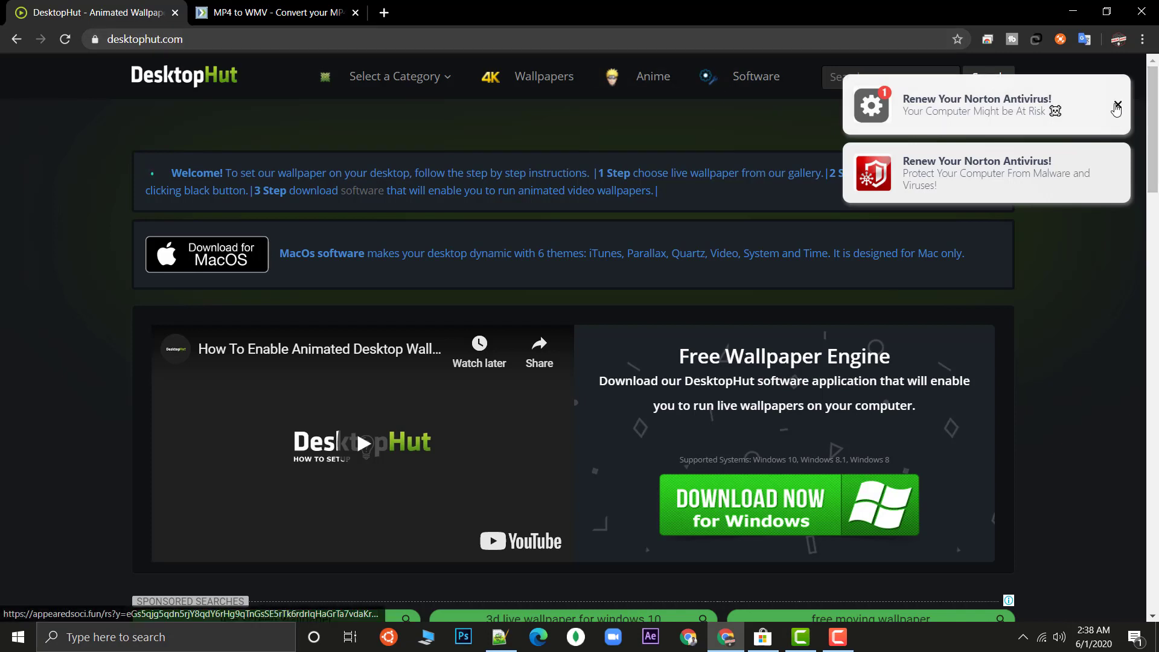
pyautogui.click(1119, 107)
pyautogui.click(1121, 109)
pyautogui.moveTo(399, 76)
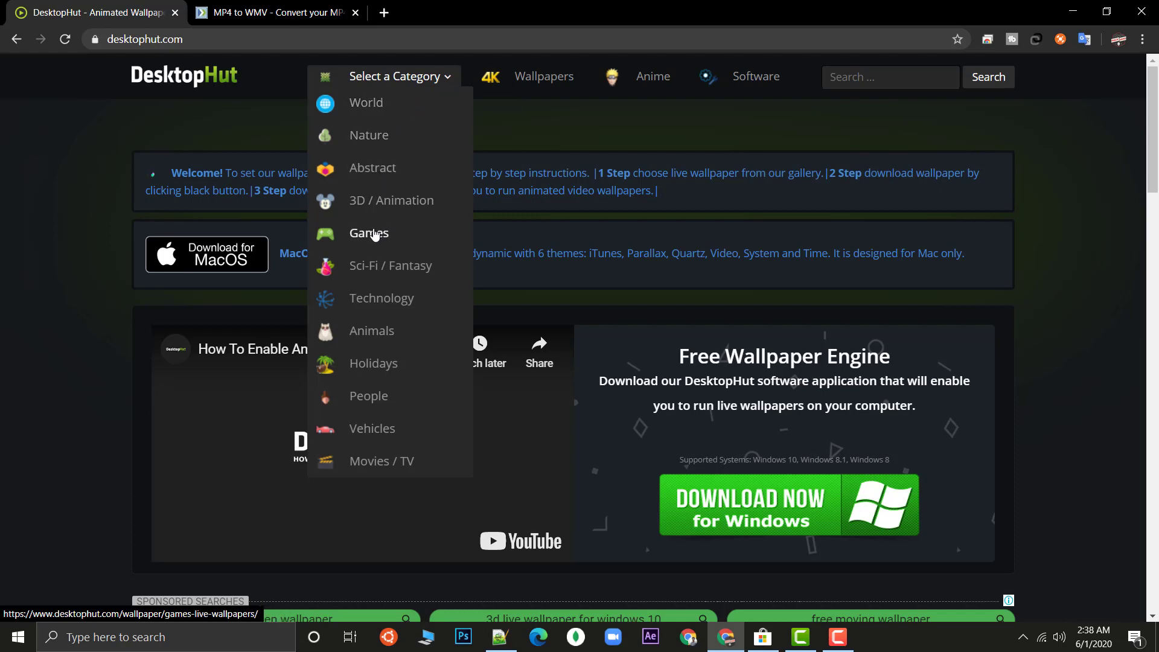
pyautogui.click(373, 234)
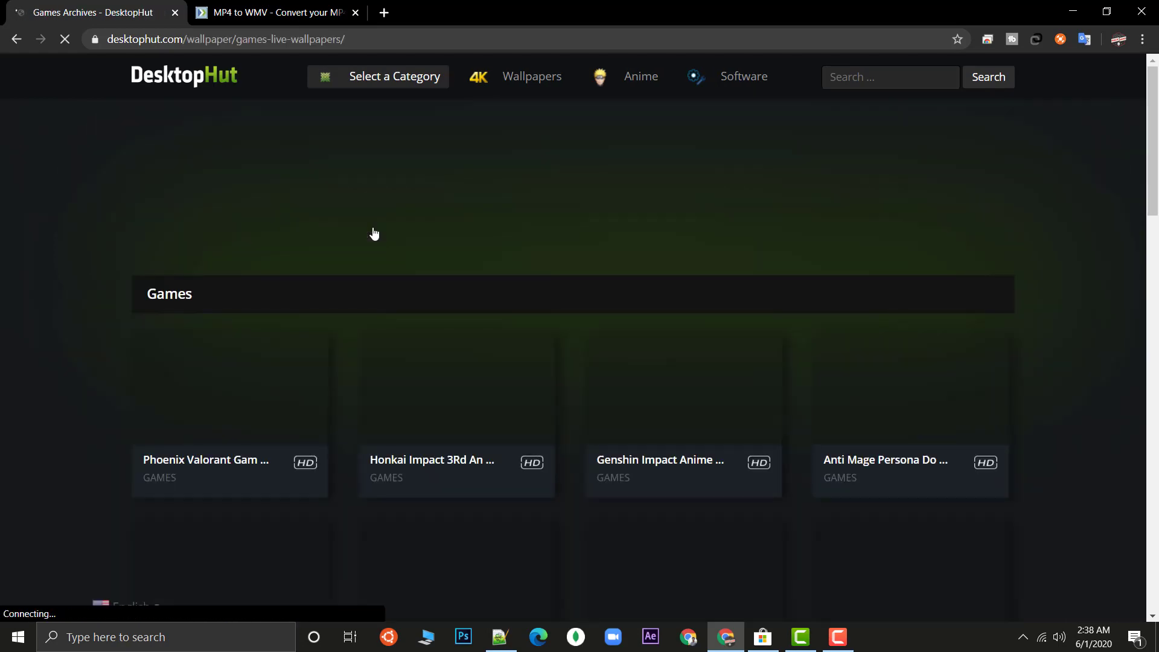
pyautogui.scroll(-7, 97, 362)
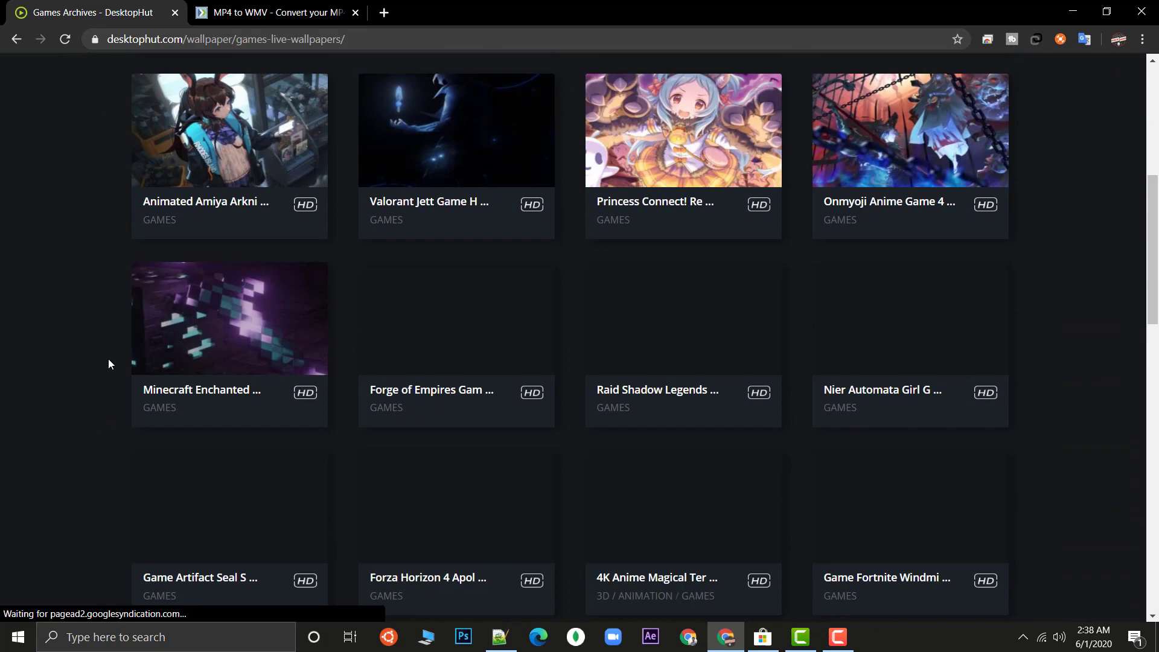
pyautogui.scroll(-10, 237, 341)
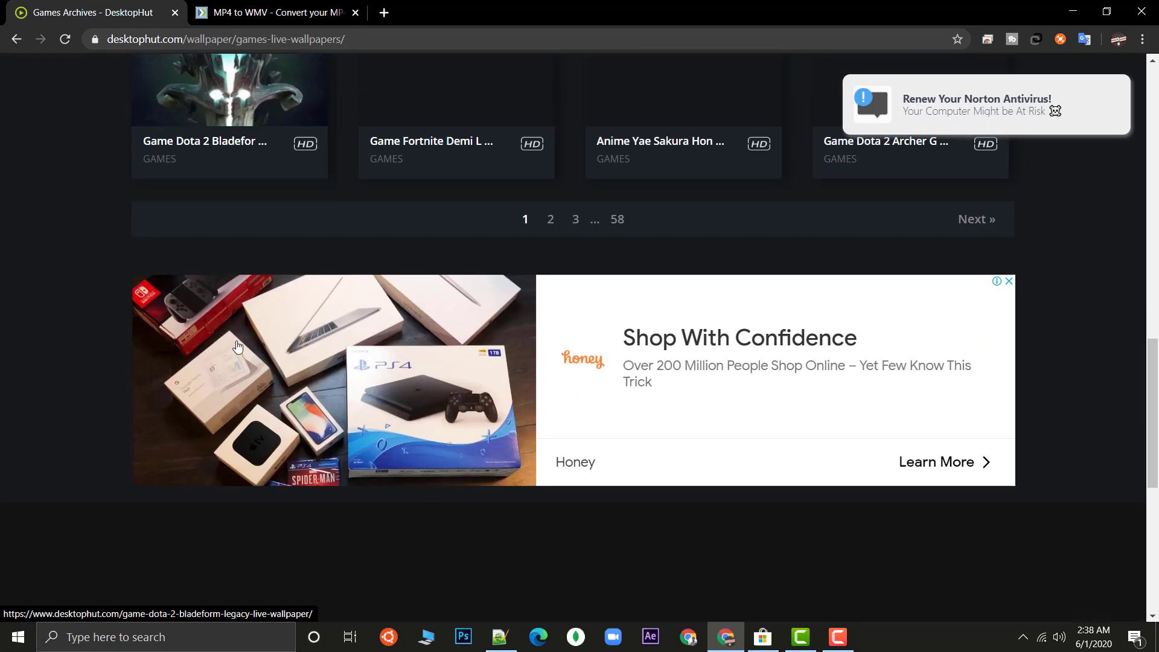
pyautogui.scroll(15, 719, 343)
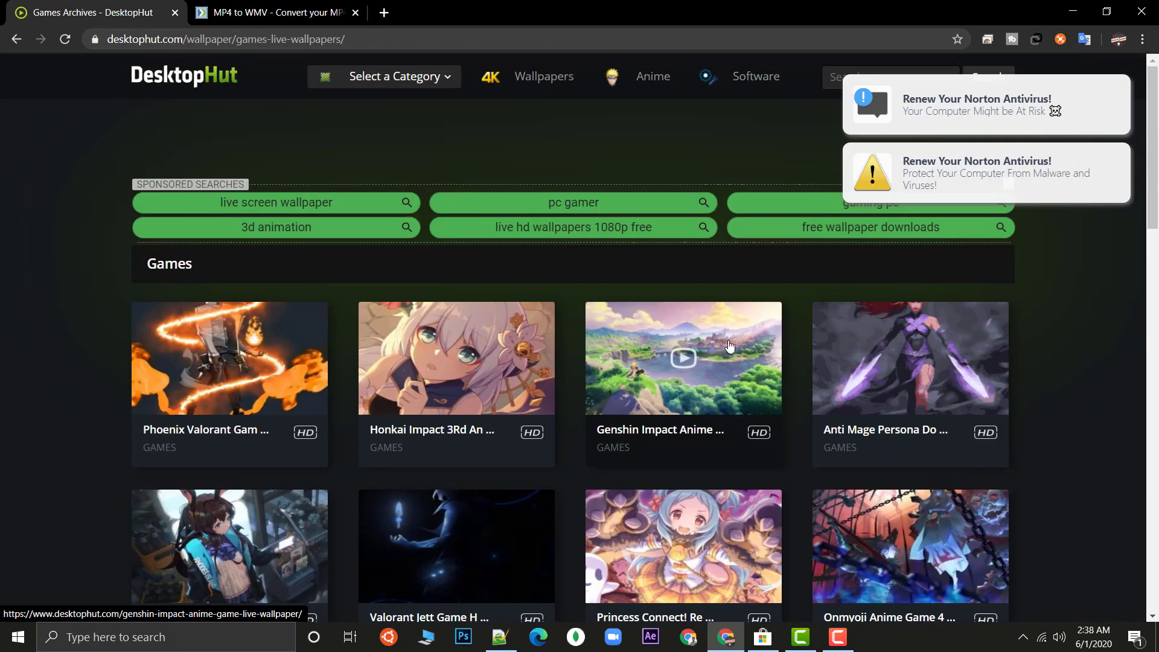
# Step: Search DesktopHut for 'asus' wallpapers
pyautogui.click(1120, 107)
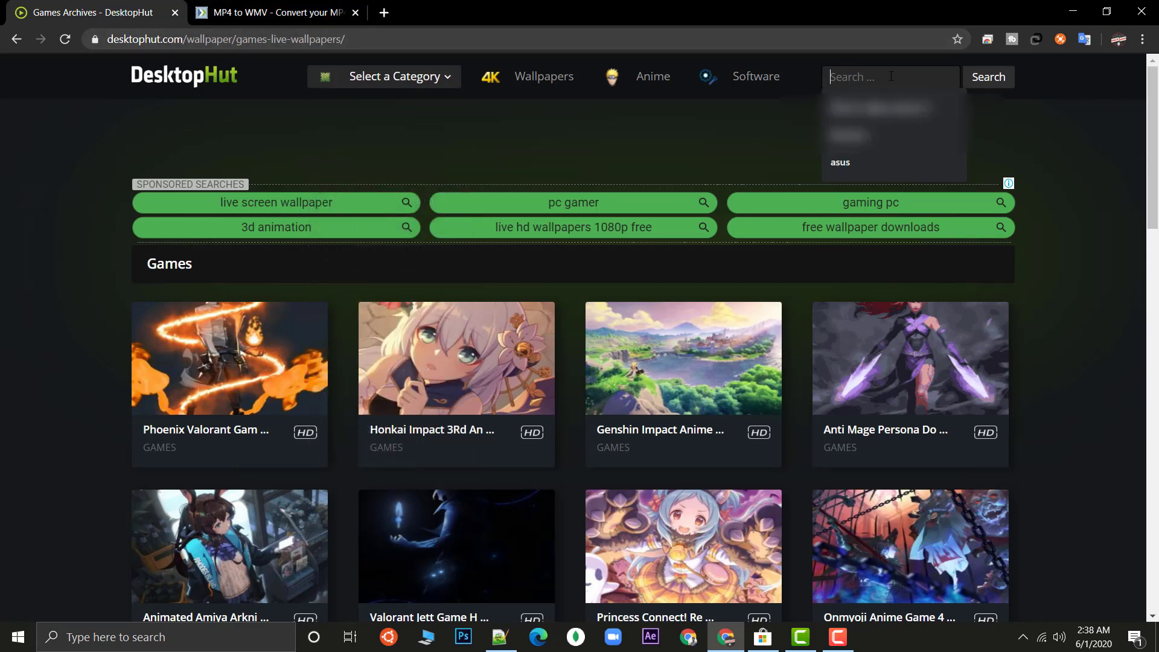
pyautogui.write('asu')
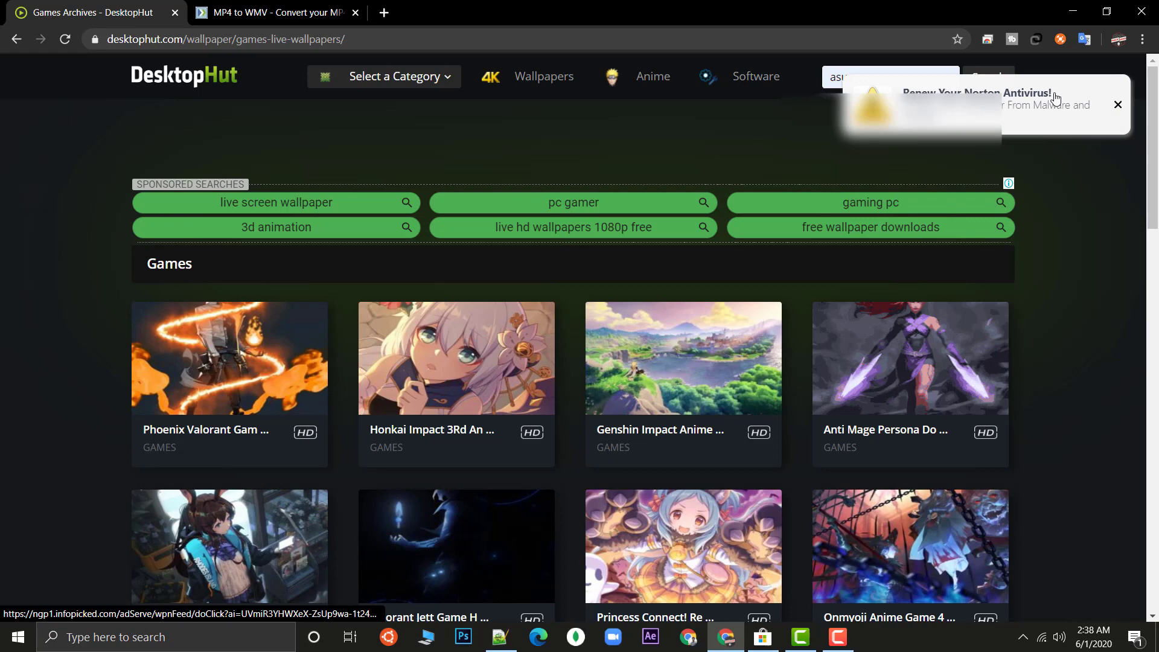
pyautogui.write('s')
pyautogui.click(1118, 107)
pyautogui.click(985, 81)
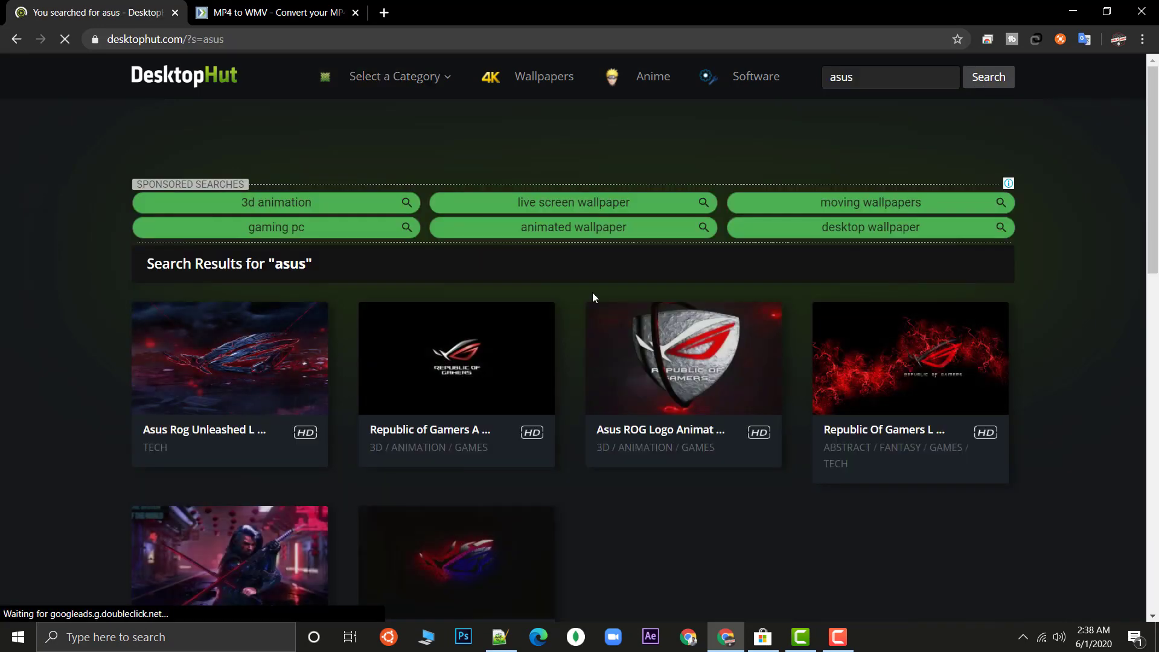
pyautogui.scroll(-1, 1070, 351)
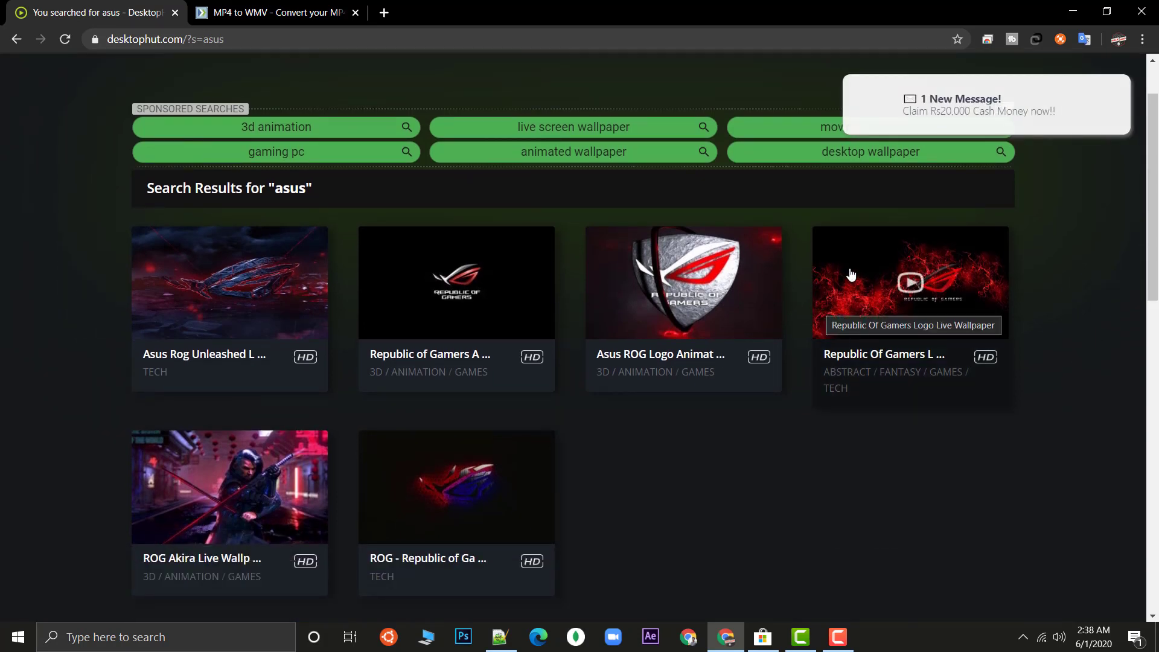
# Step: Open the Republic Of Gamers Logo Live Wallpaper, skip the ad, pause it, and select its share URL
pyautogui.click(870, 306)
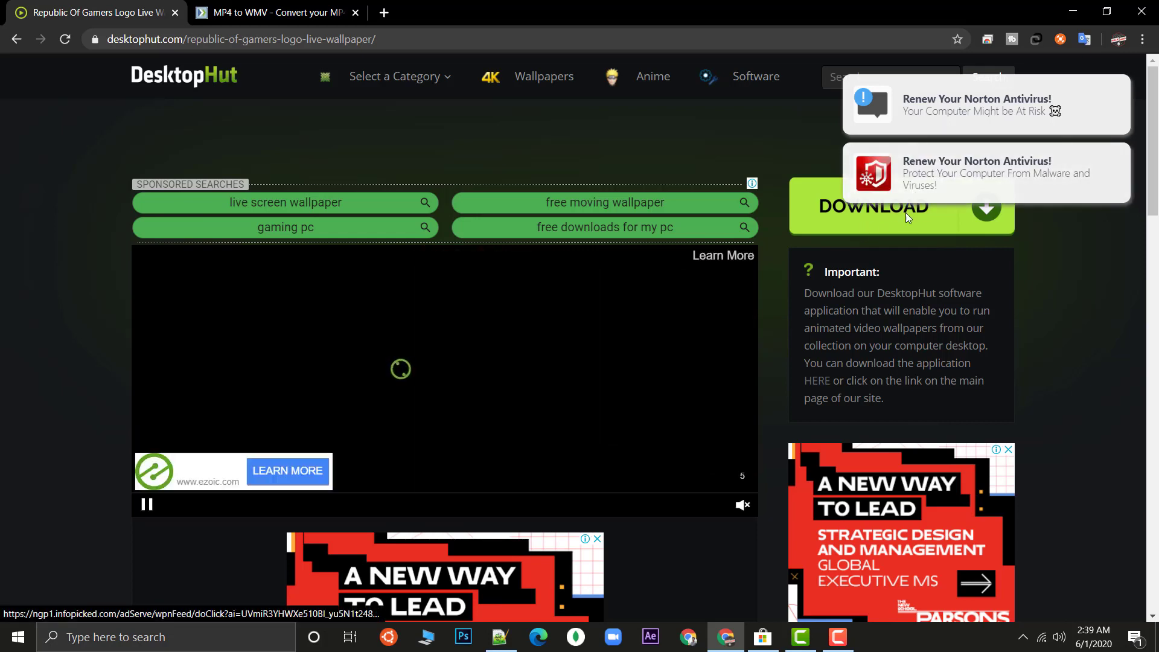
pyautogui.click(1118, 174)
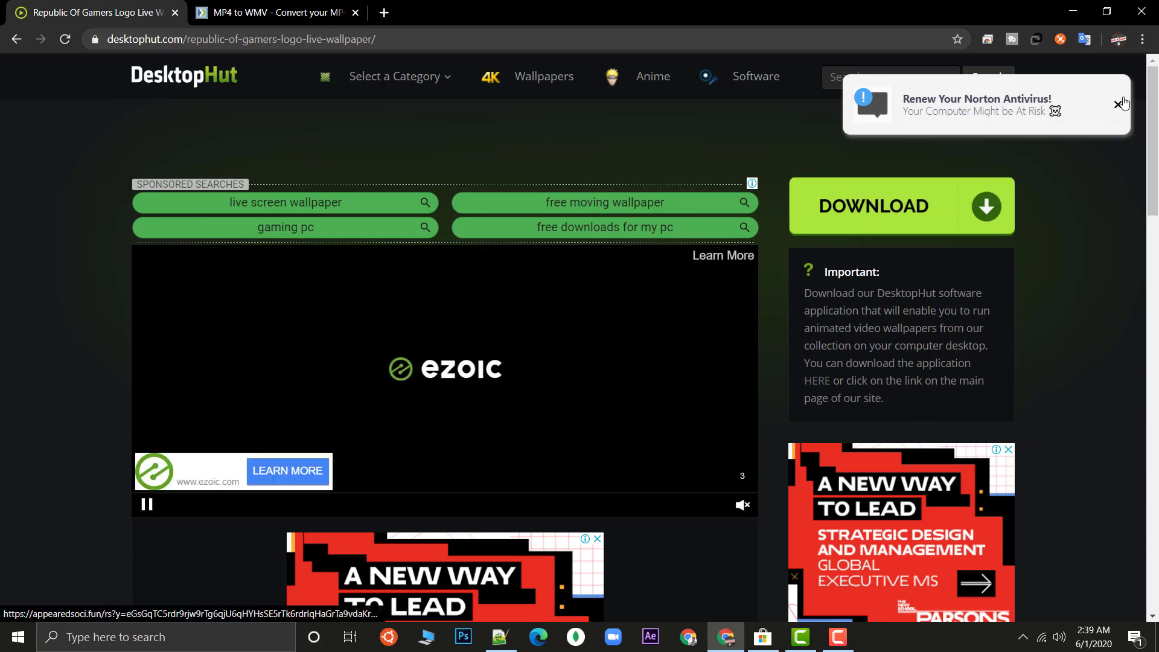
pyautogui.click(1119, 107)
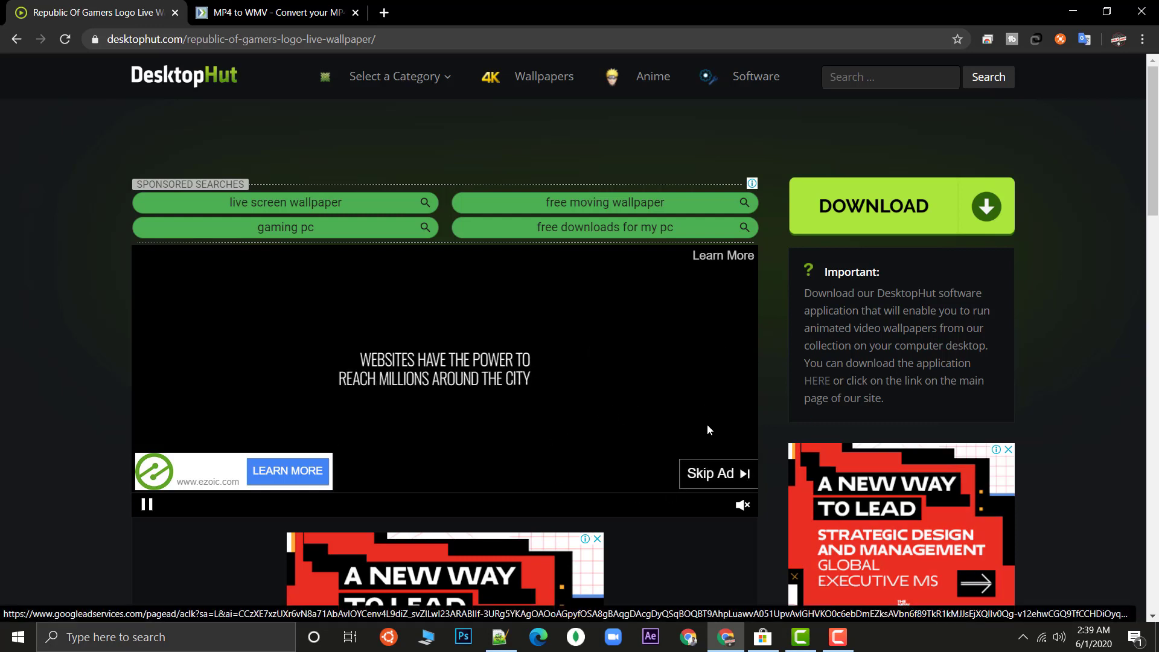
pyautogui.click(715, 472)
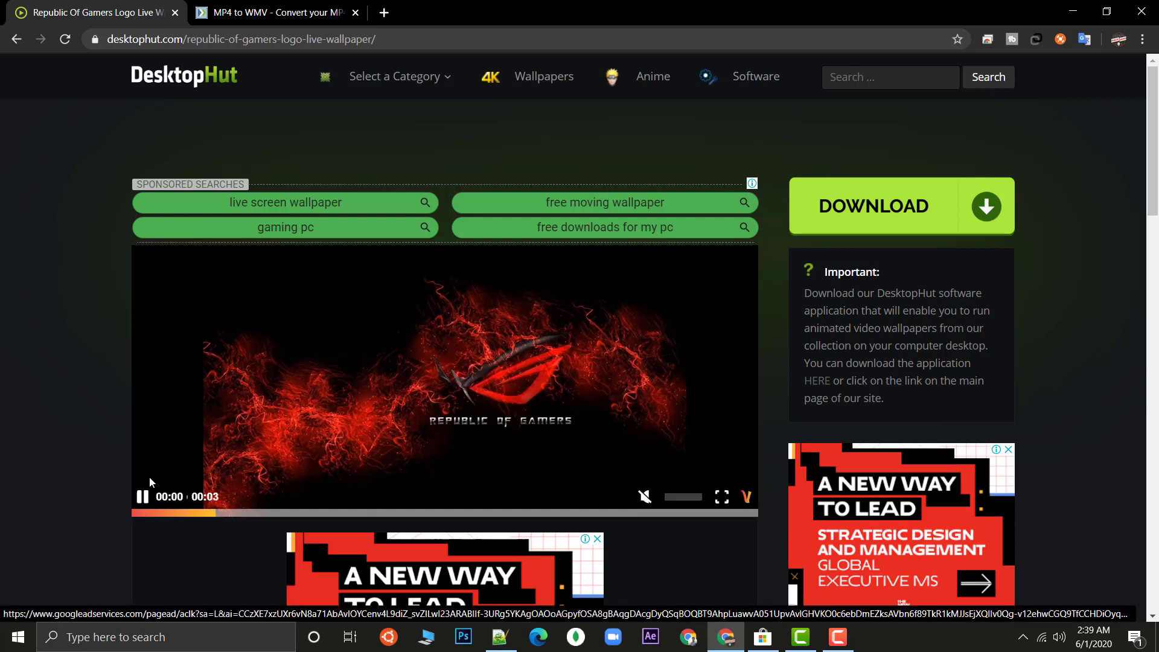
pyautogui.click(141, 497)
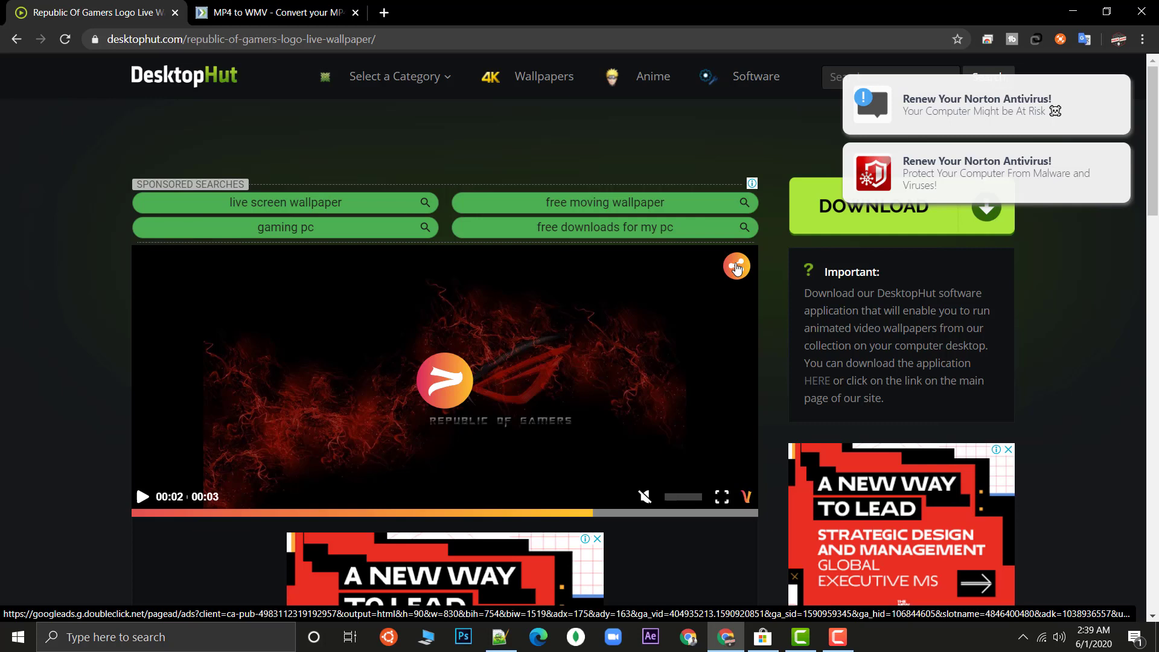
pyautogui.click(737, 267)
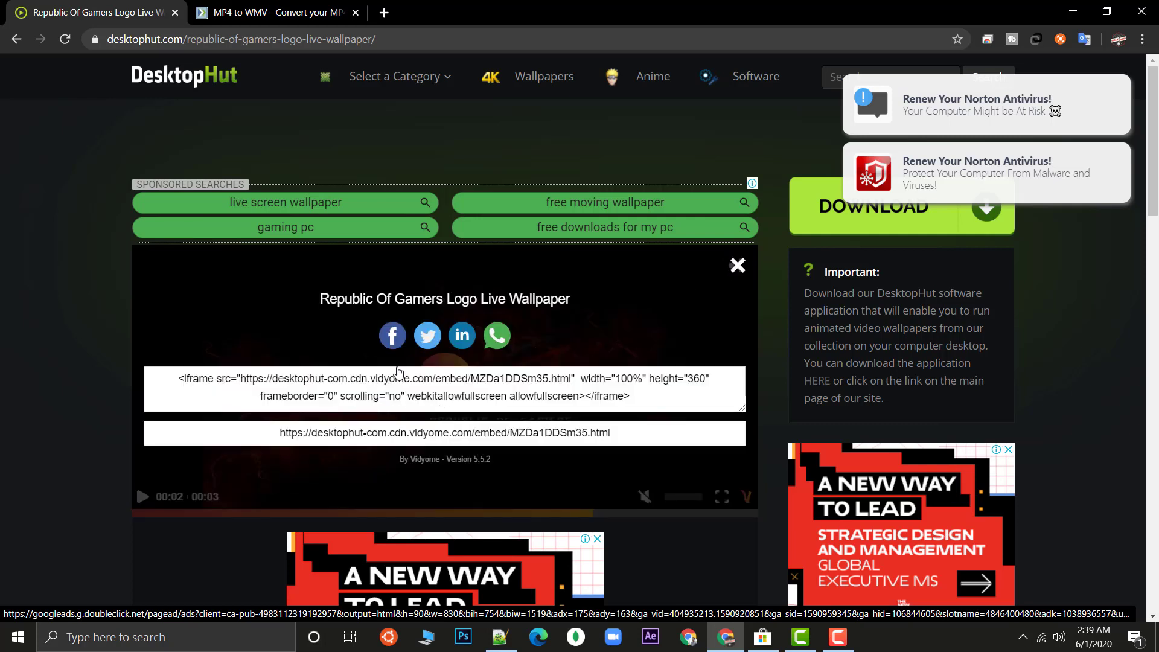
pyautogui.tripleClick(358, 435)
pyautogui.hotkey('ctrl', 'c')
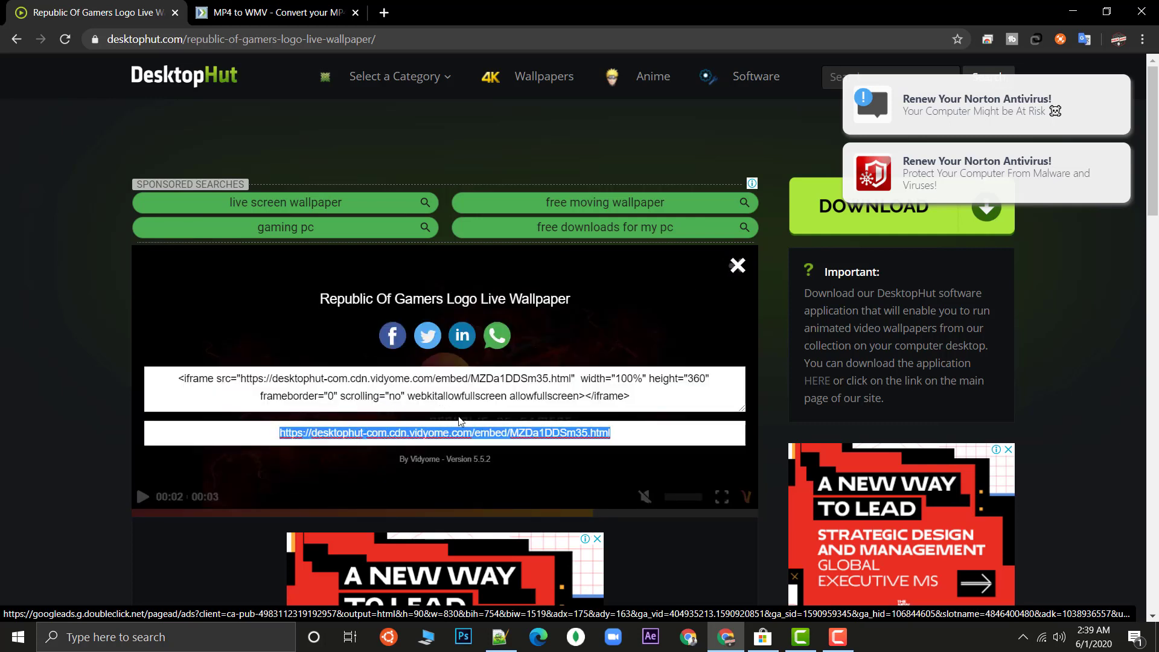
# Step: Open a new tab and bring up Chrome's developer tools via Inspect
pyautogui.click(385, 12)
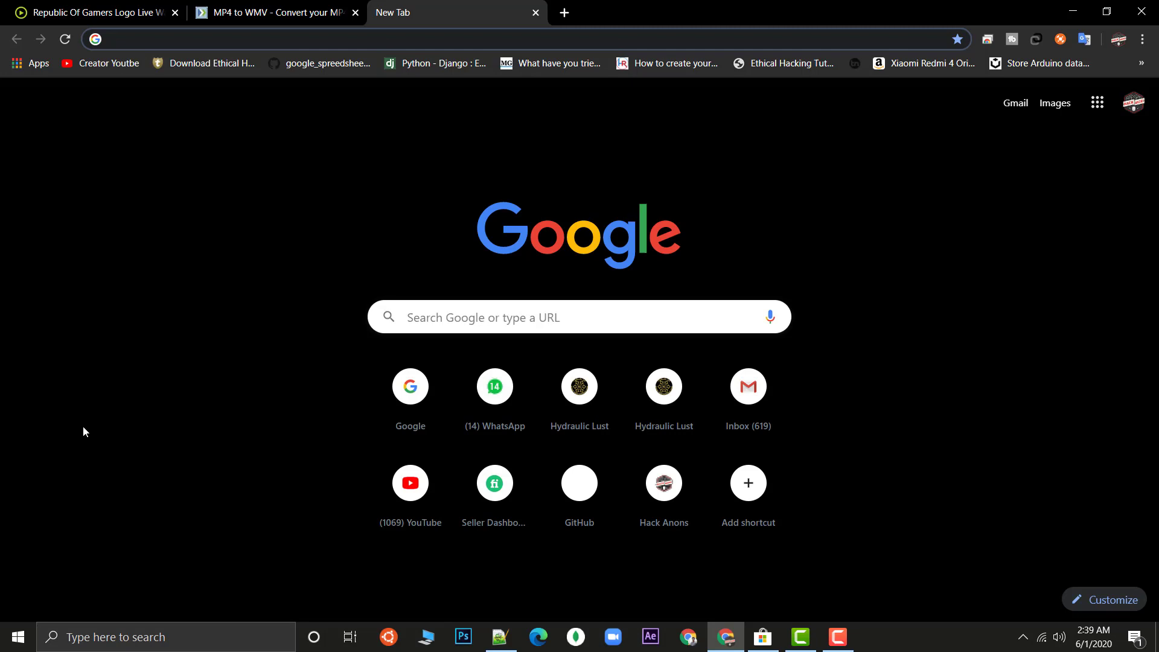
pyautogui.hotkey('alt', 'shift', 'i')
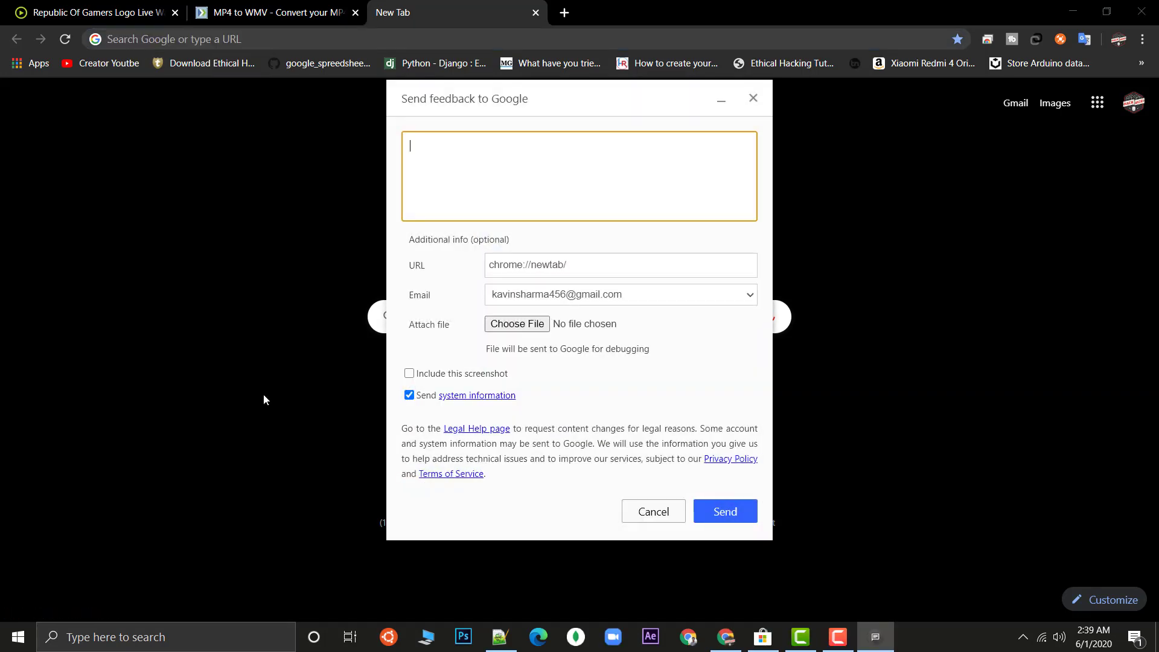
pyautogui.click(753, 98)
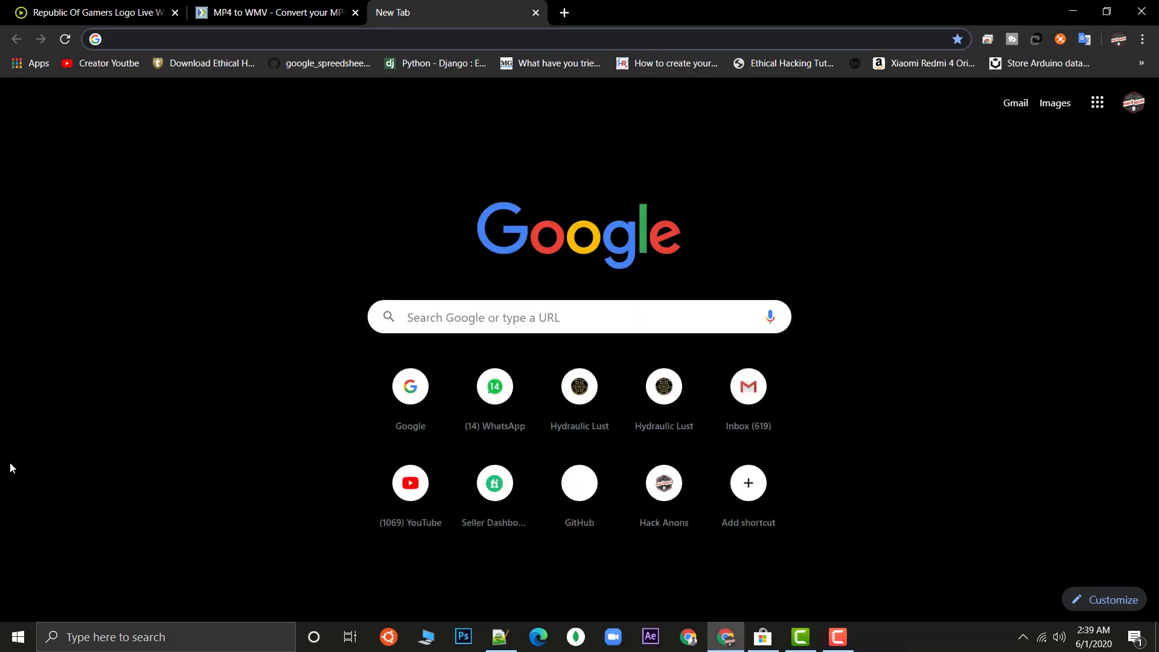
pyautogui.rightClick(37, 452)
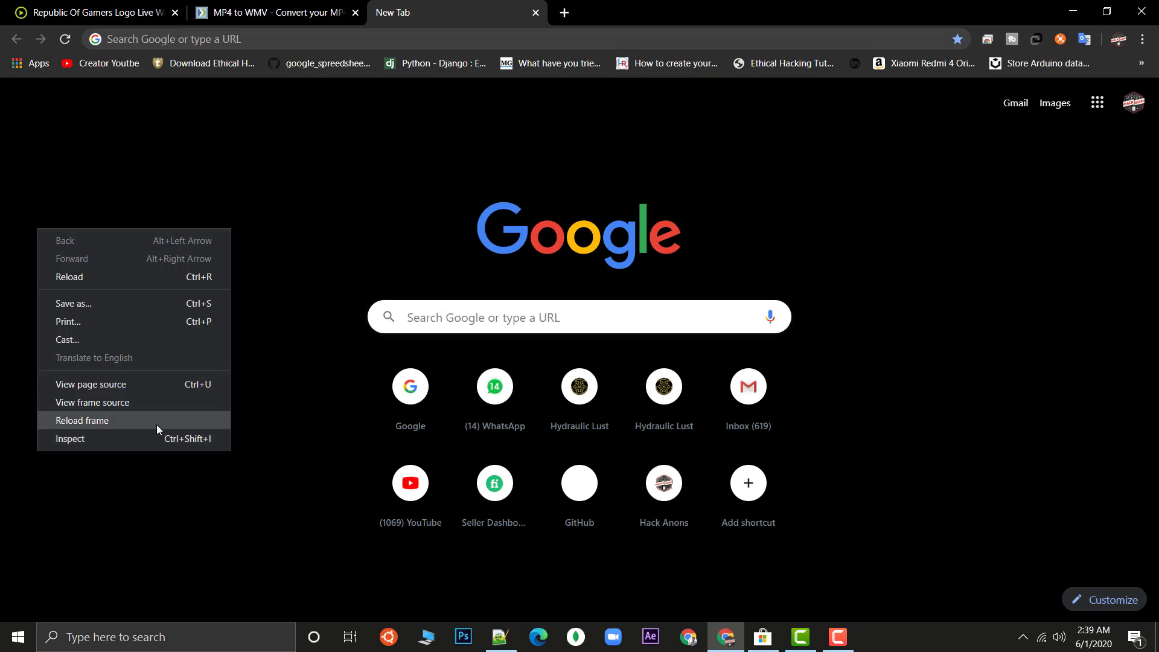
pyautogui.click(125, 439)
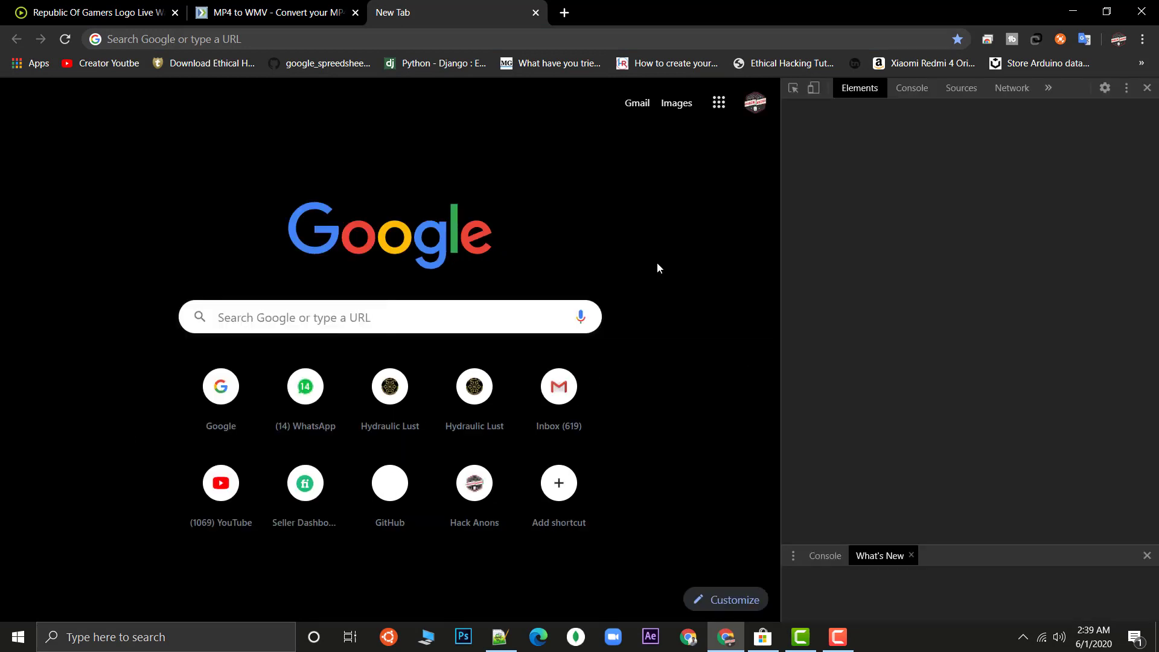
# Step: Clear the Network log and load the DesktopHut embed URL in the address bar
pyautogui.click(996, 89)
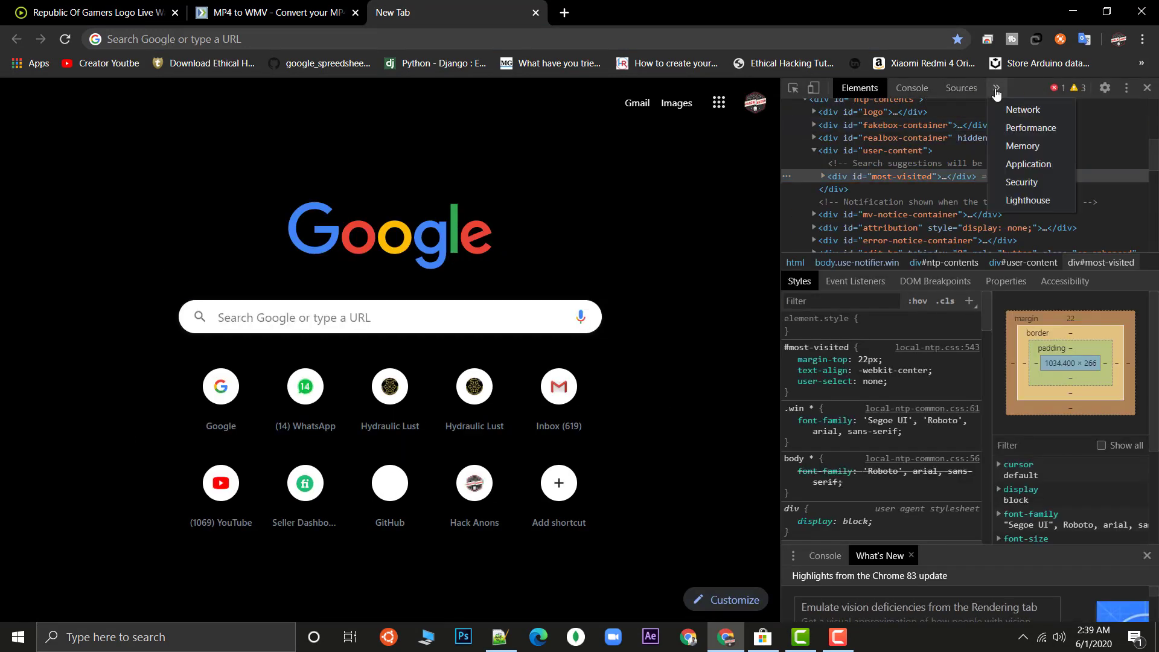
pyautogui.click(1023, 109)
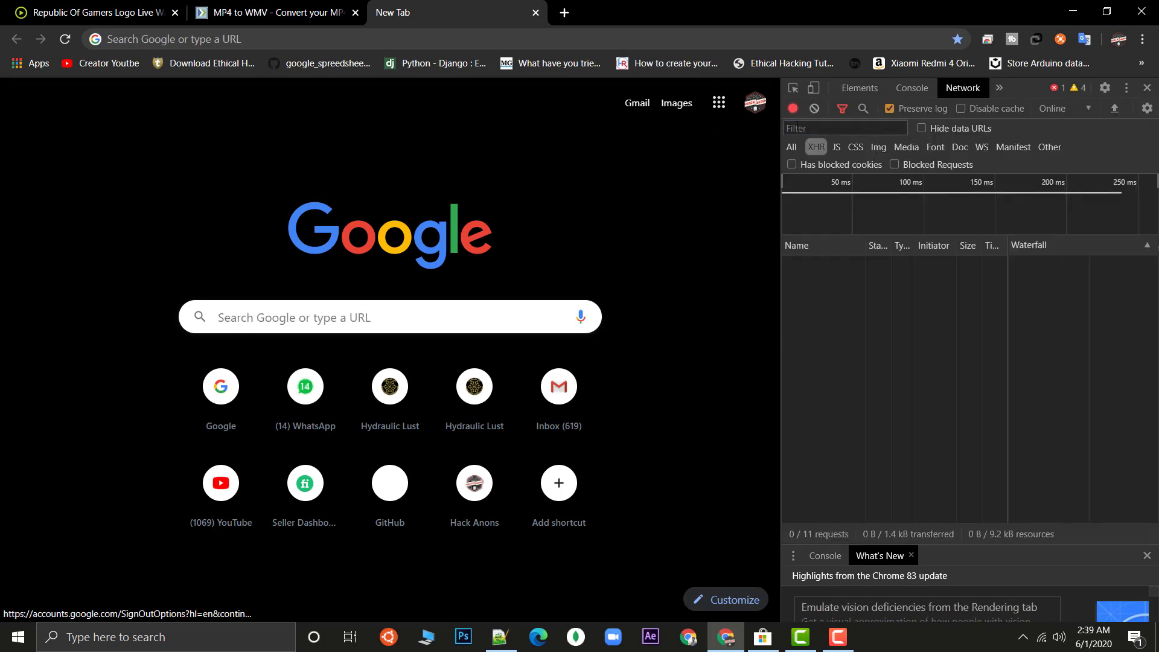
pyautogui.click(815, 108)
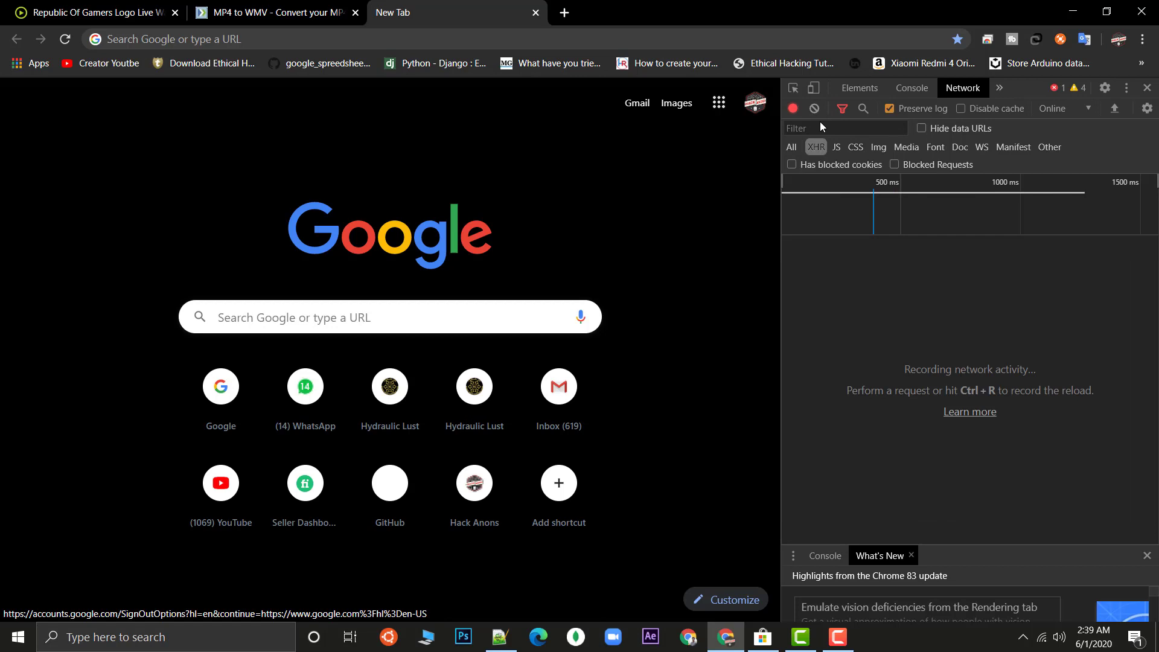
pyautogui.click(286, 38)
pyautogui.hotkey('ctrl', 'v')
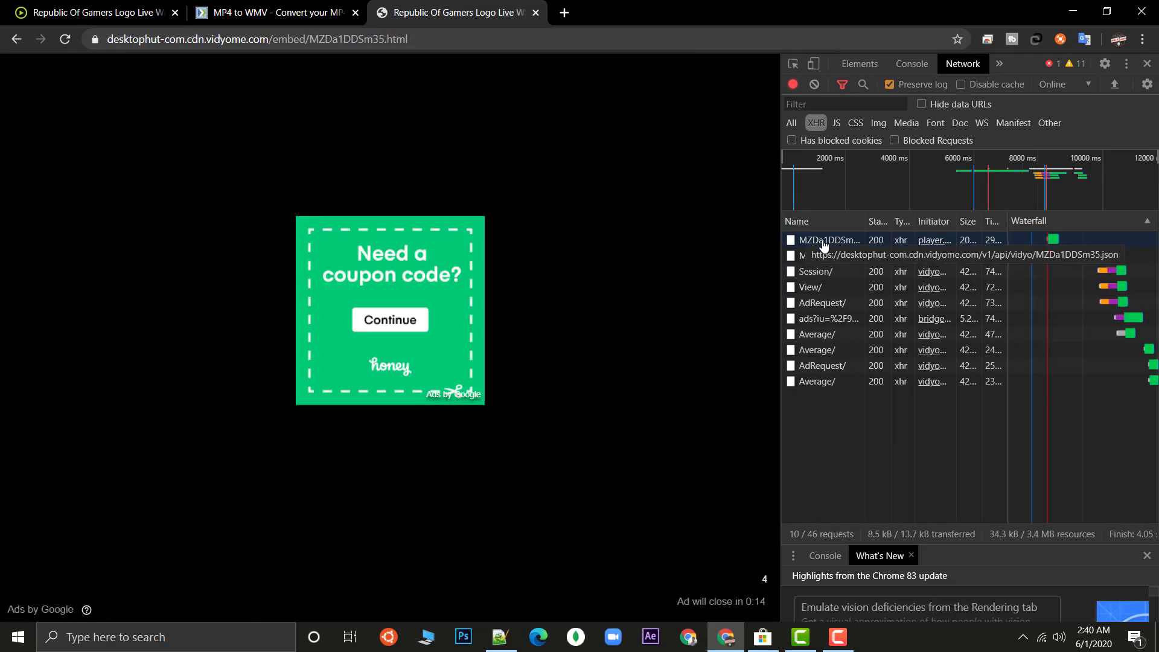
# Step: Preview the first request's JSON in a widened DevTools panel and select the video_source .mp4 link
pyautogui.click(824, 241)
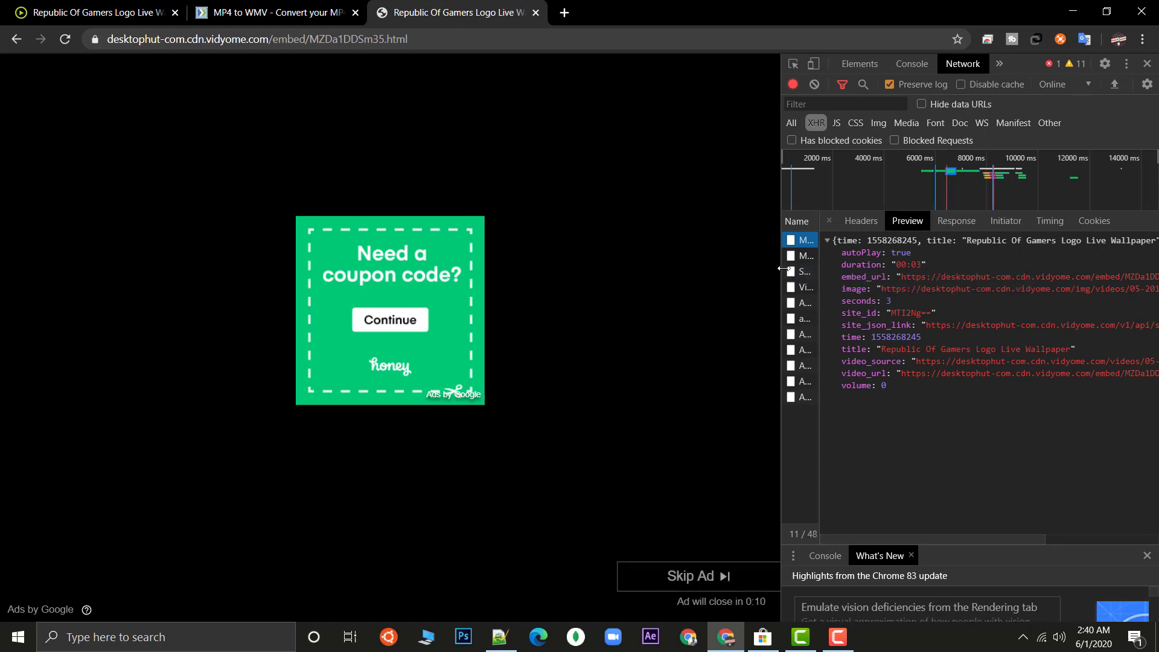
pyautogui.moveTo(779, 267); pyautogui.dragTo(424, 217)
pyautogui.click(503, 185)
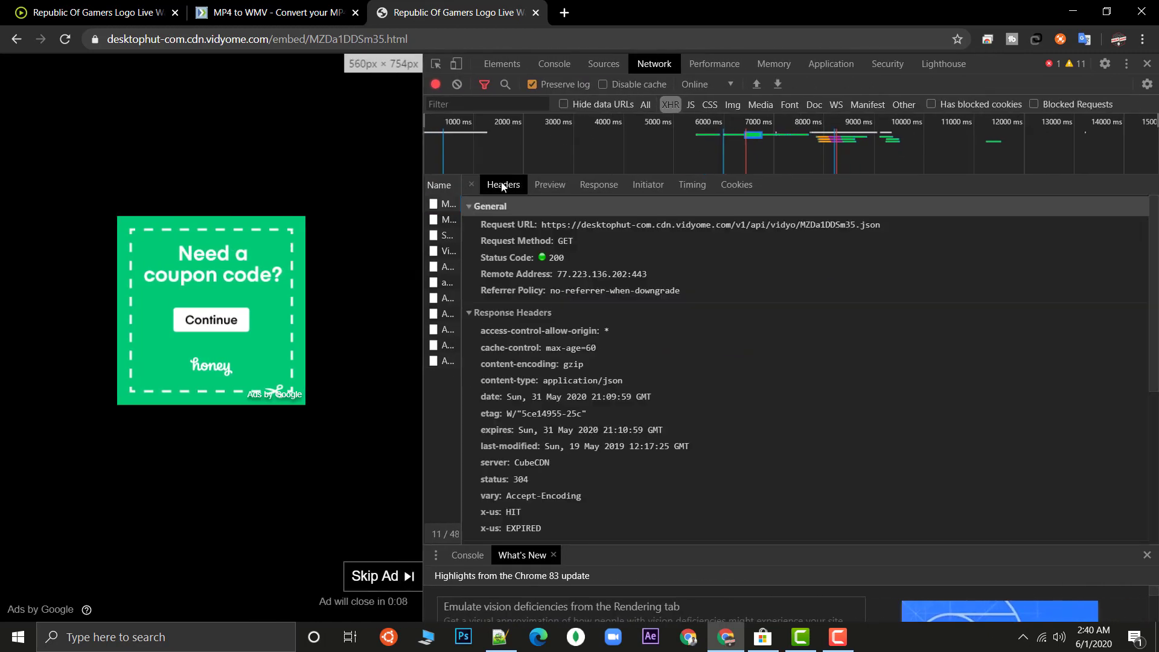
pyautogui.click(548, 185)
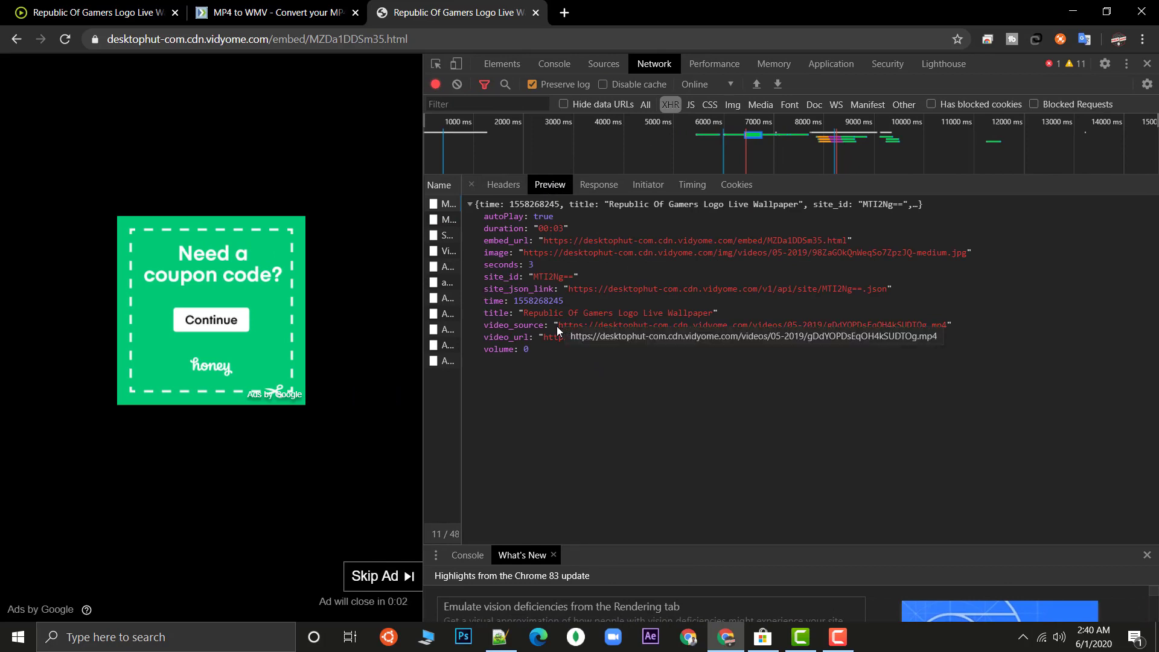
pyautogui.moveTo(557, 326); pyautogui.dragTo(949, 326)
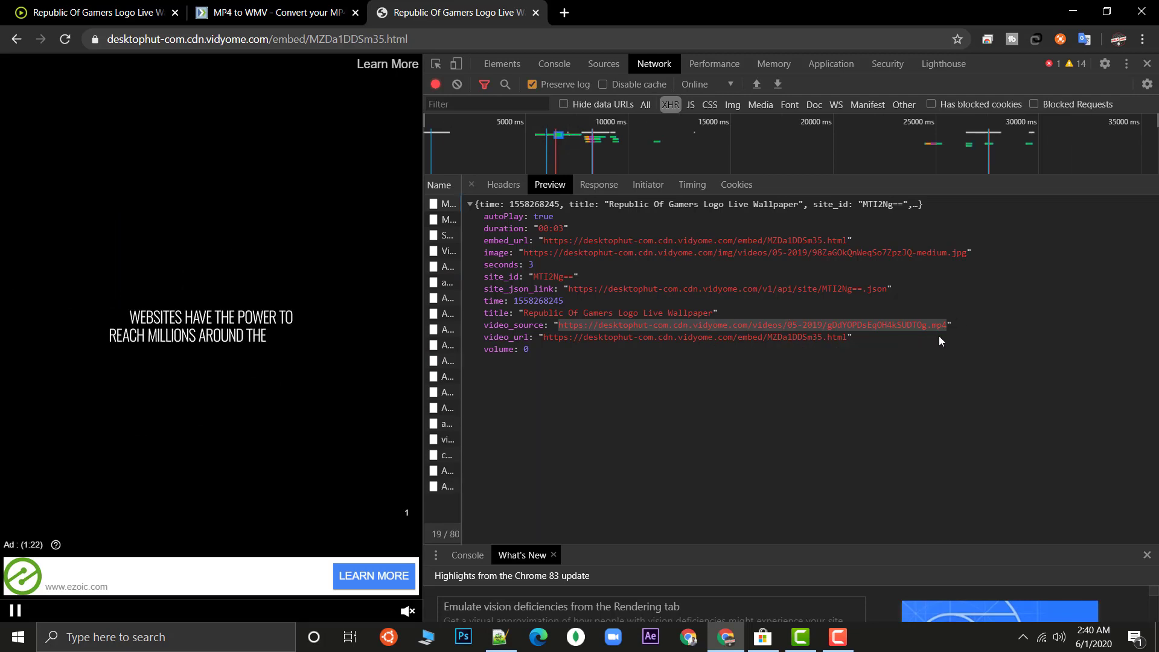
pyautogui.doubleClick(556, 16)
pyautogui.doubleClick(559, 15)
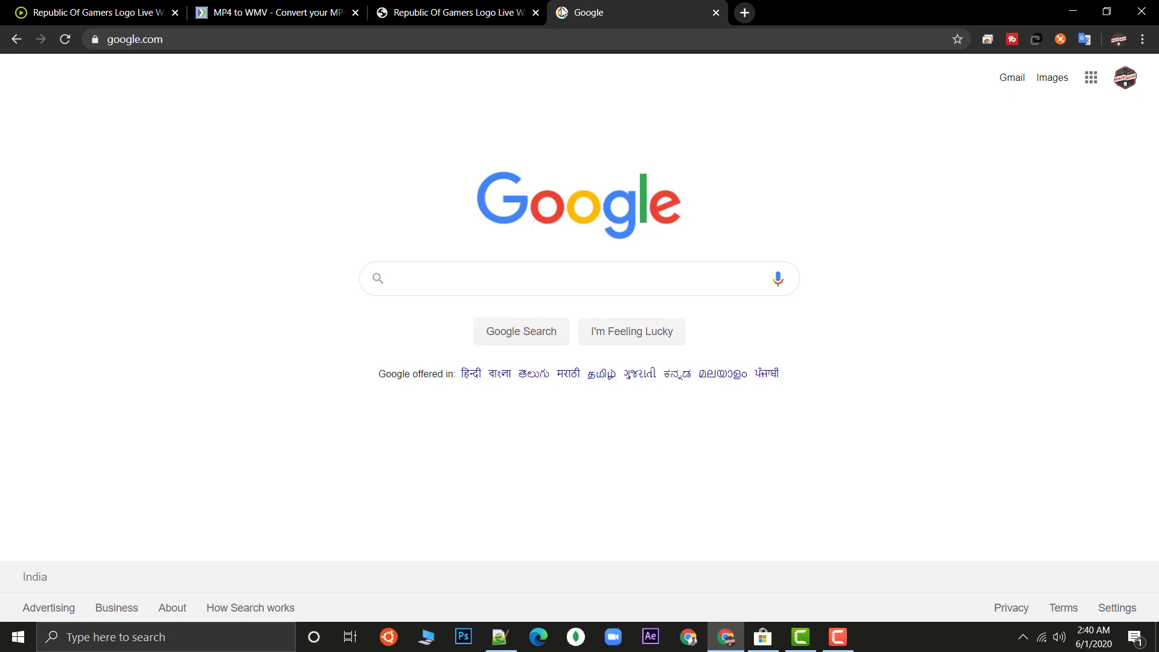
# Step: Search Google for 'mp4 wmv' and open Zamzar's MP4 to WMV converter
pyautogui.write('mp')
pyautogui.press('Down')
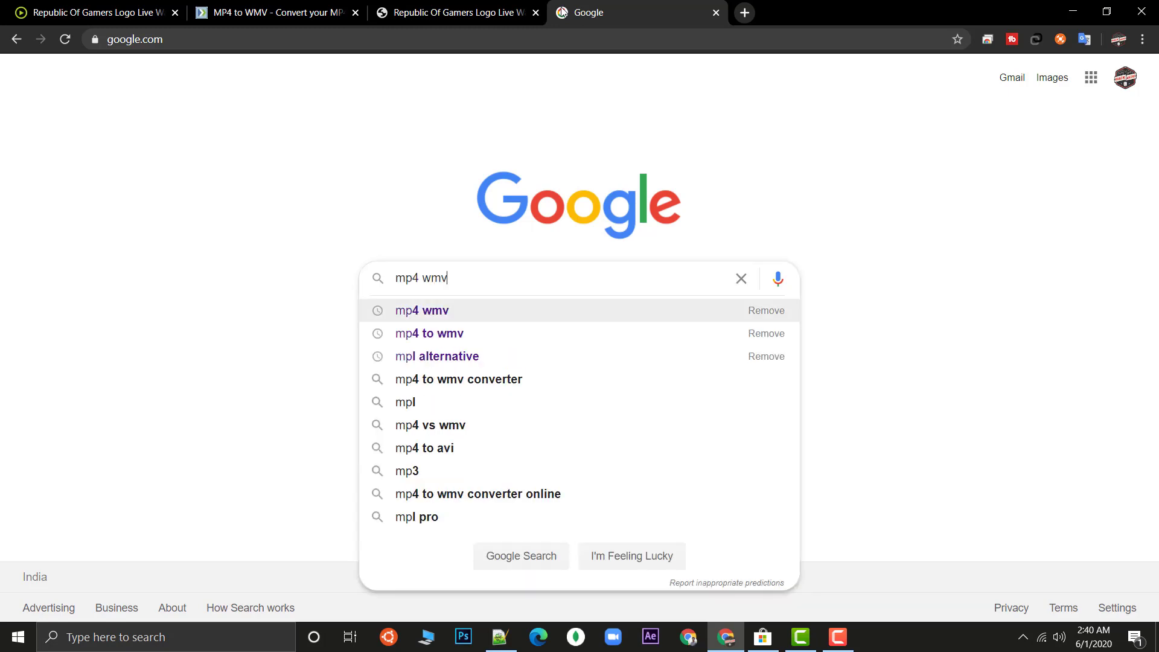
pyautogui.press('Return')
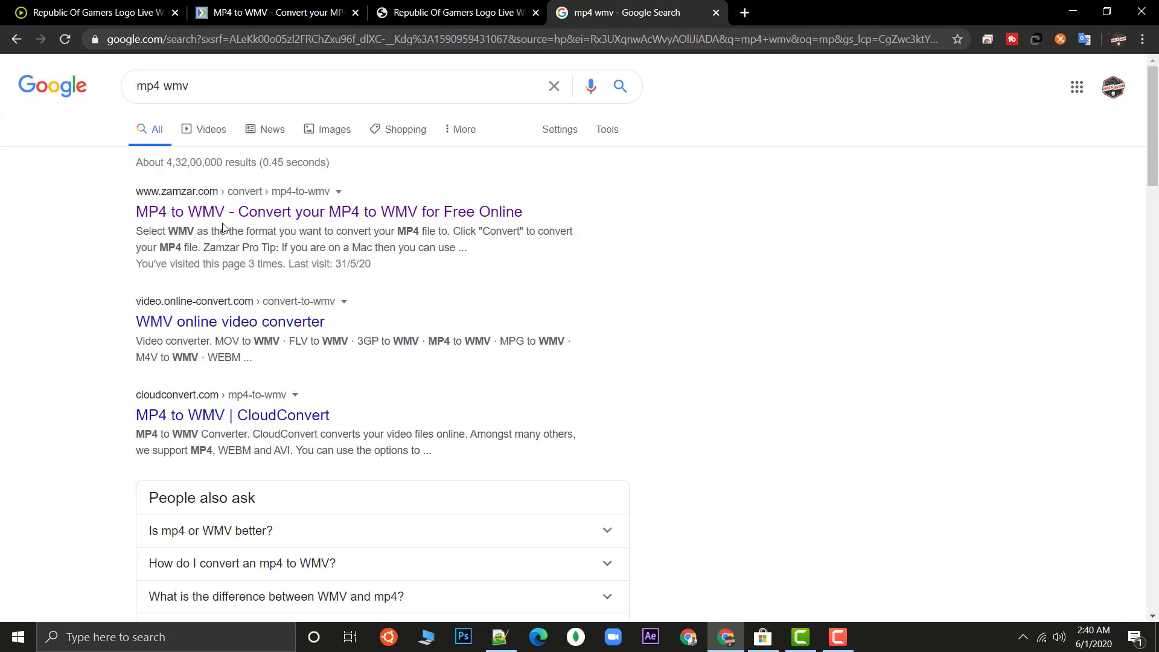
pyautogui.click(241, 212)
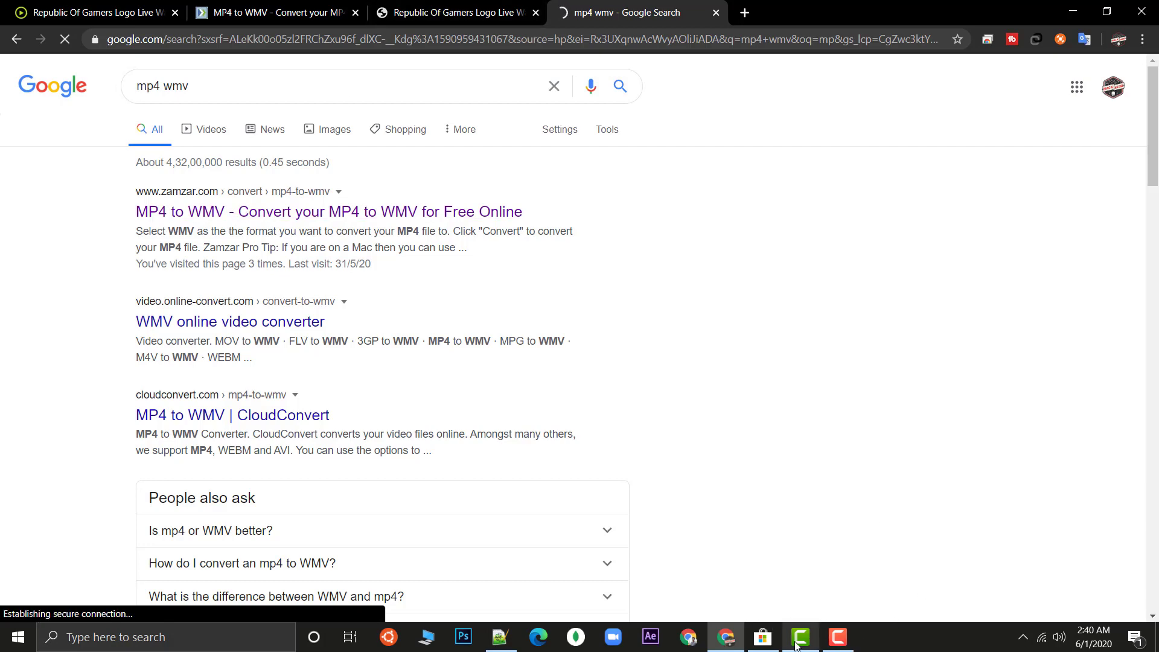
pyautogui.click(762, 642)
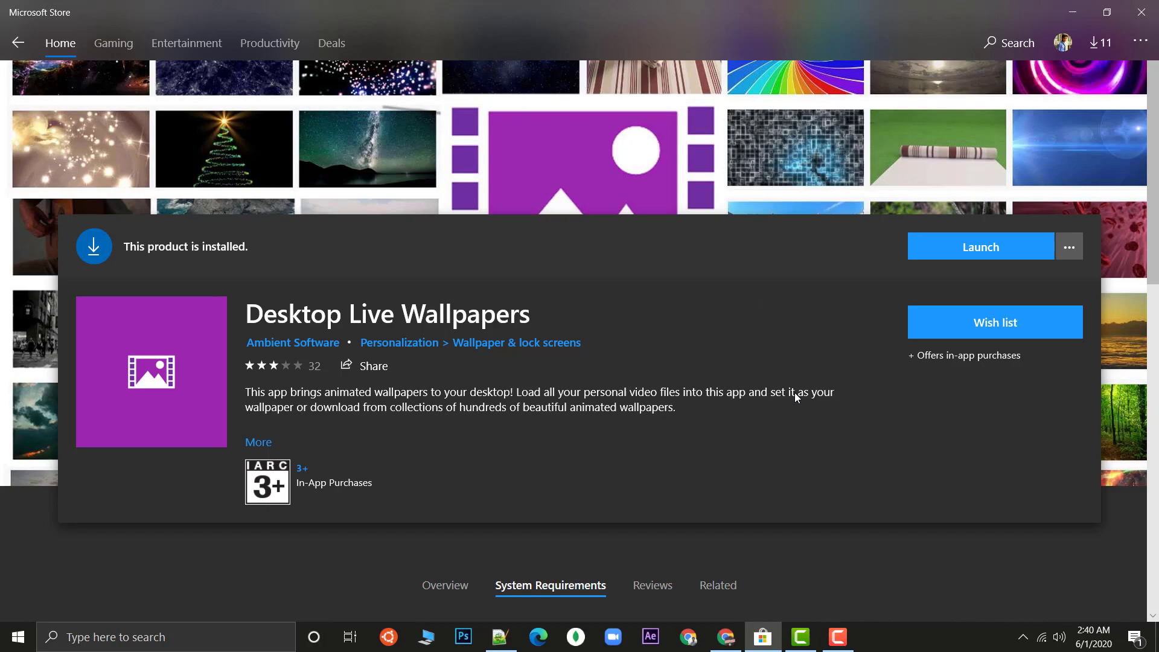
# Step: Return to Chrome and bring up the Zamzar MP4 to WMV page
pyautogui.click(1073, 13)
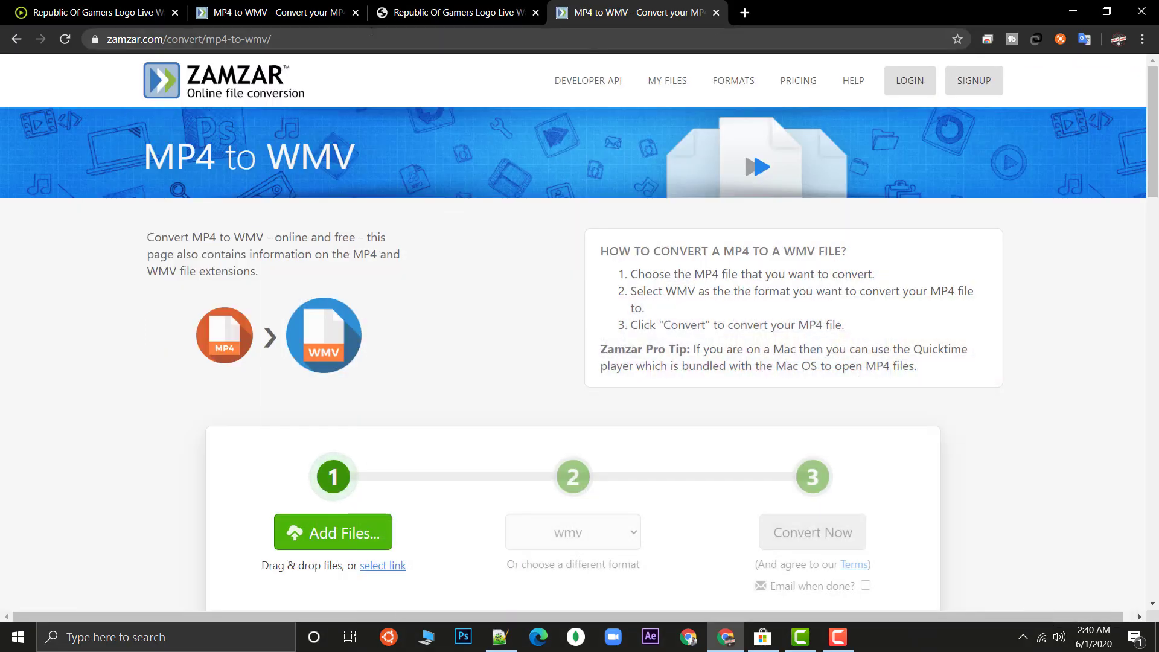
pyautogui.click(396, 11)
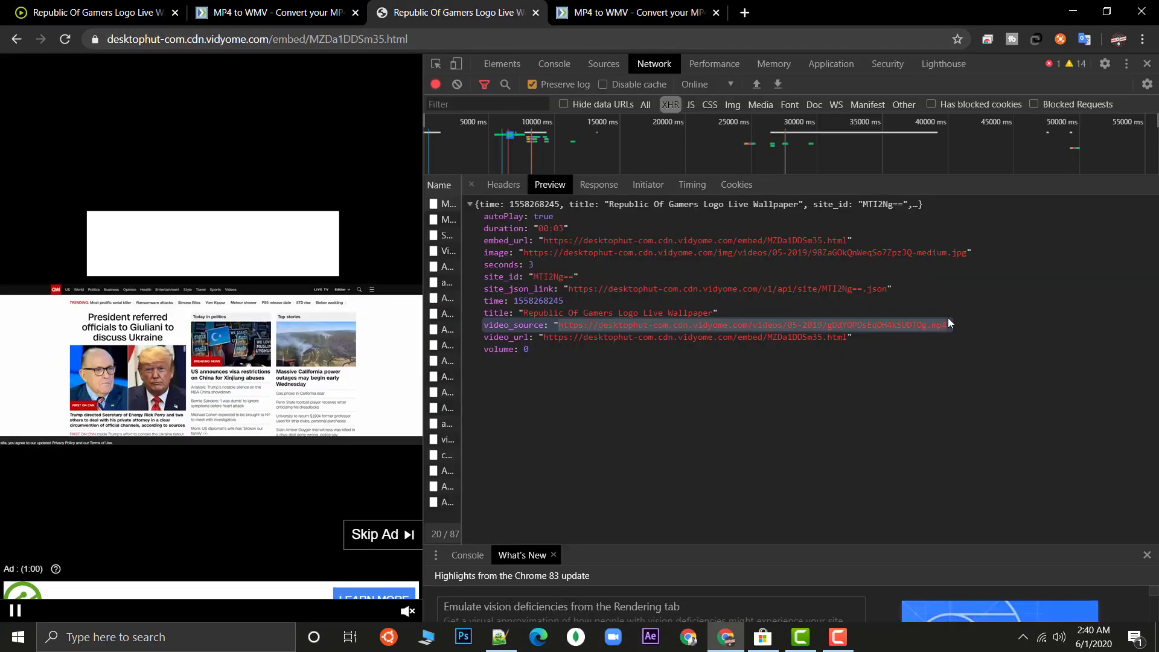
pyautogui.click(634, 12)
pyautogui.scroll(-2, 375, 396)
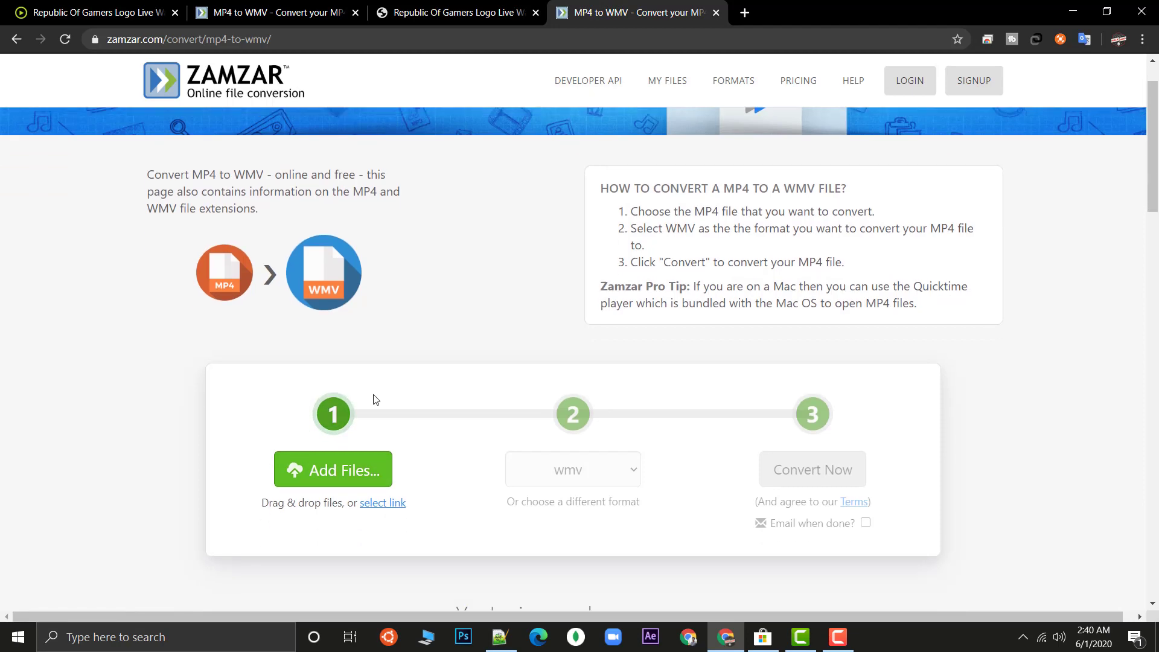
pyautogui.scroll(-2, 382, 396)
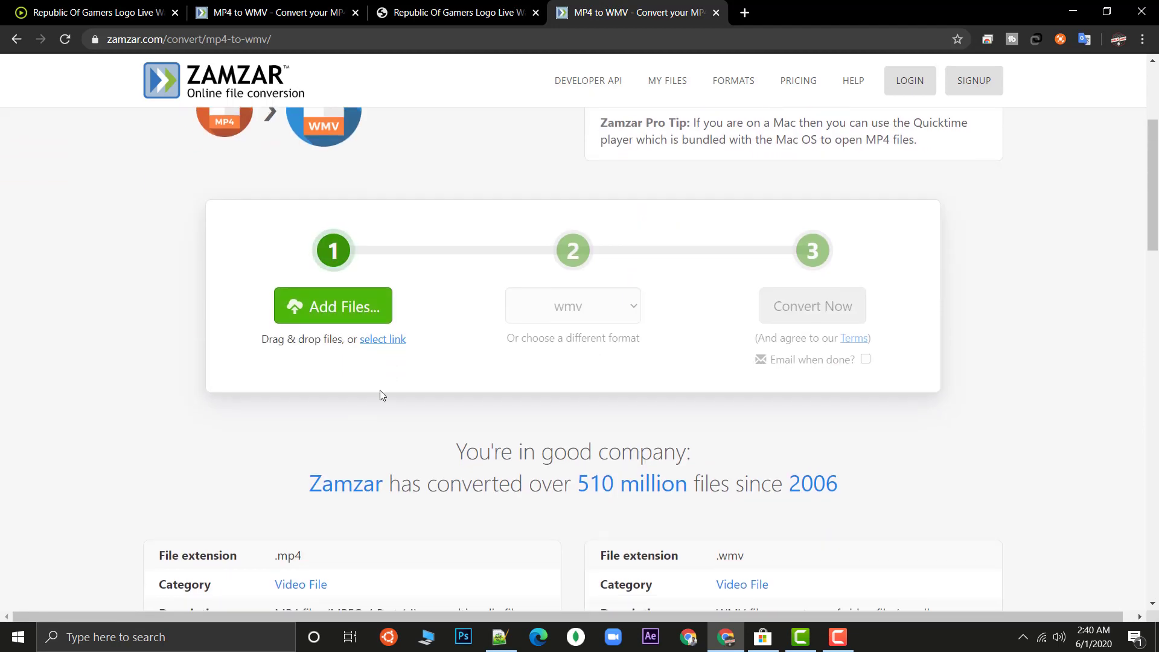
# Step: Paste the wallpaper's .mp4 URL into Zamzar, choose wmv, and run the conversion
pyautogui.click(378, 342)
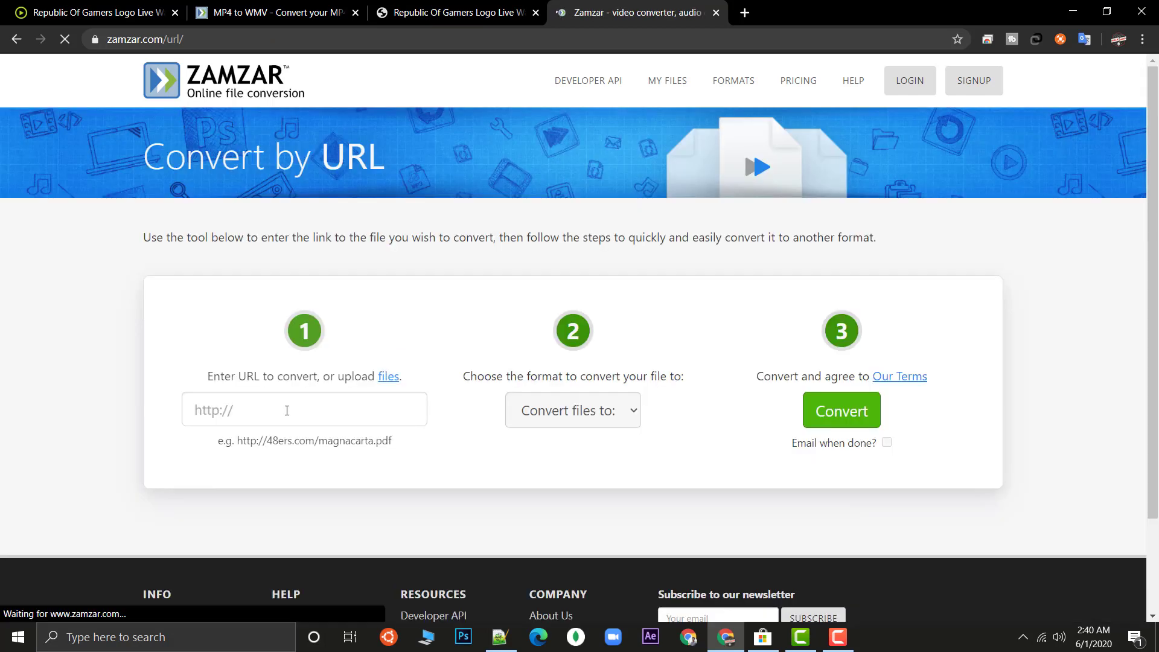
pyautogui.click(284, 410)
pyautogui.hotkey('ctrl', 'v')
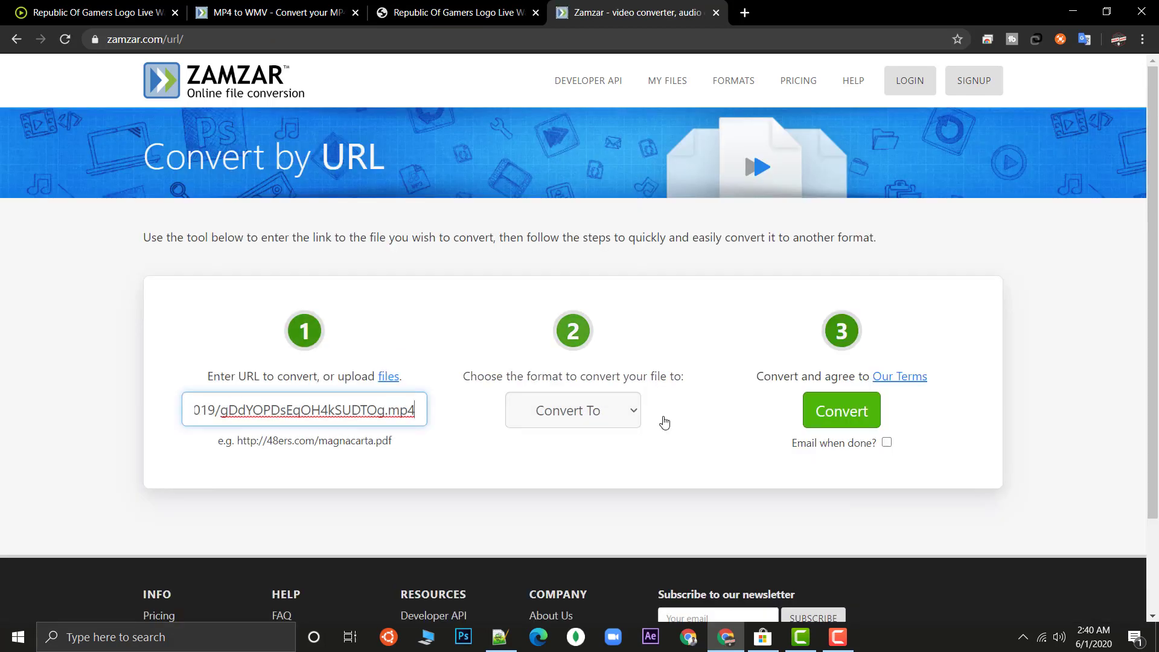
pyautogui.click(584, 415)
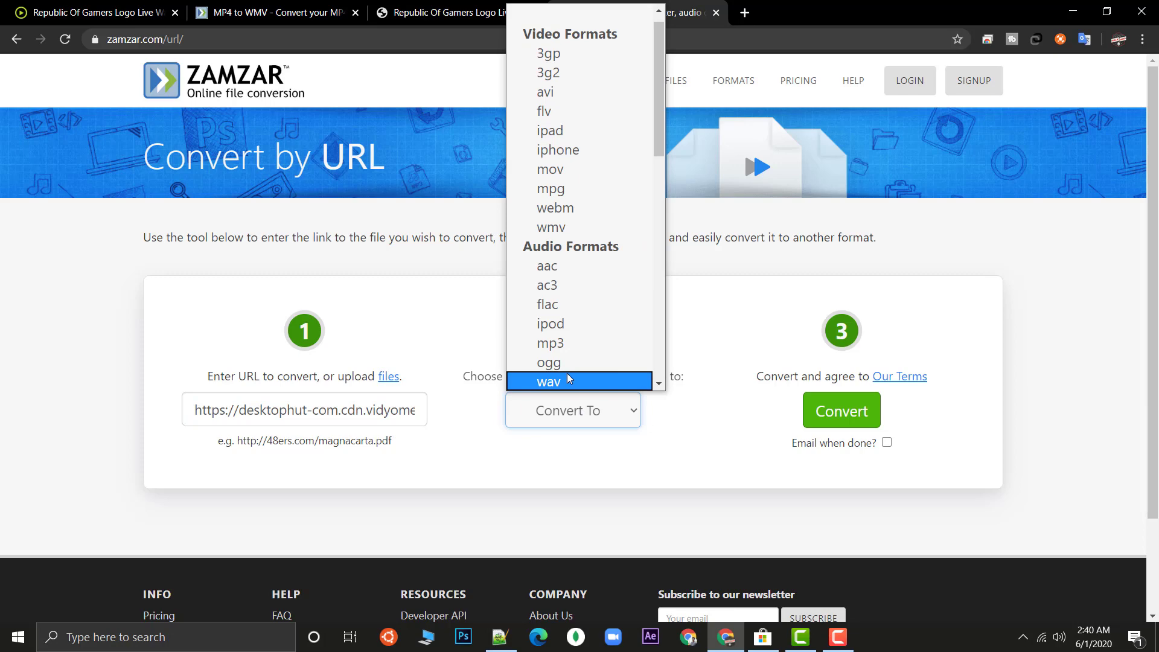
pyautogui.scroll(-8, 571, 362)
pyautogui.scroll(10, 574, 285)
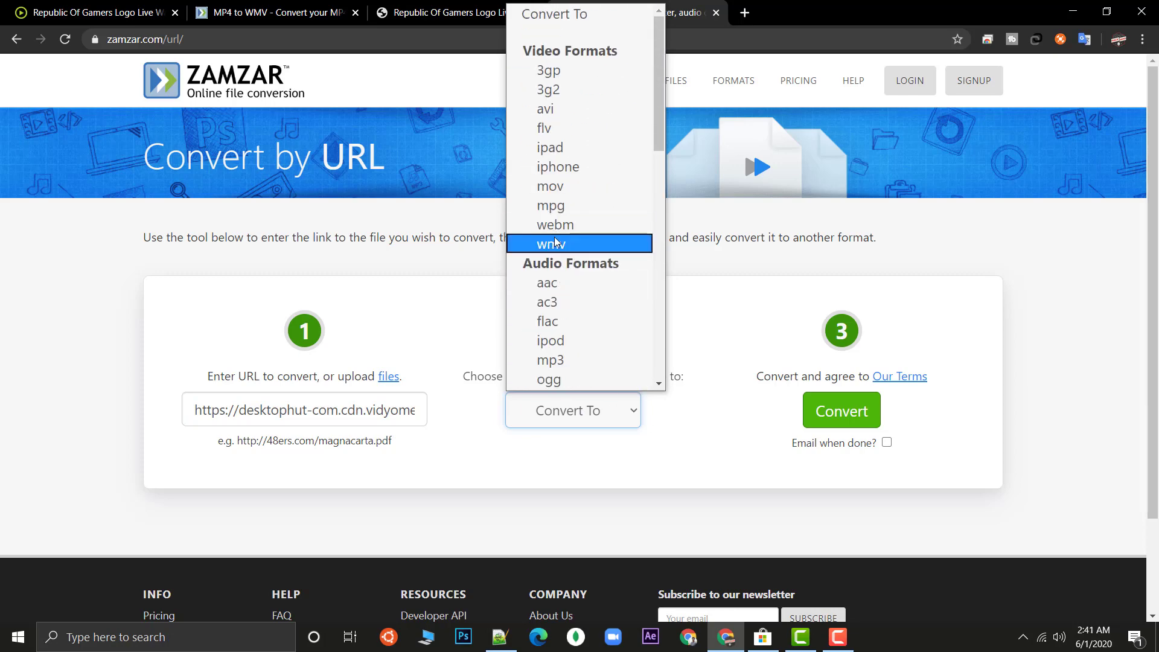
pyautogui.click(554, 239)
pyautogui.click(808, 401)
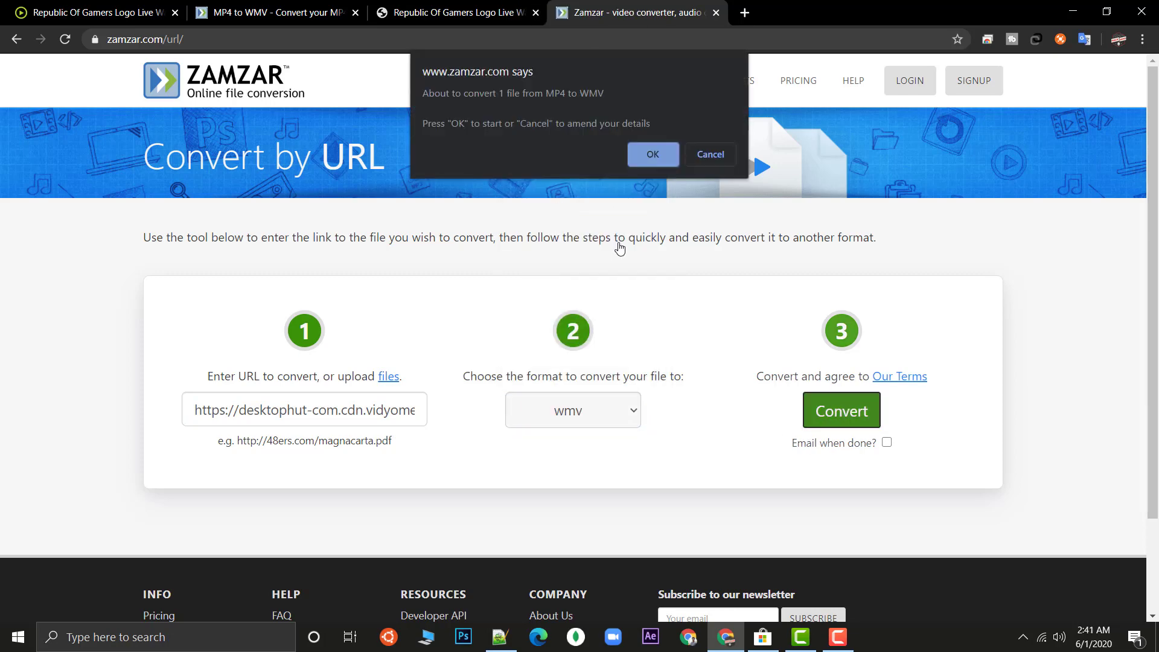
pyautogui.click(639, 158)
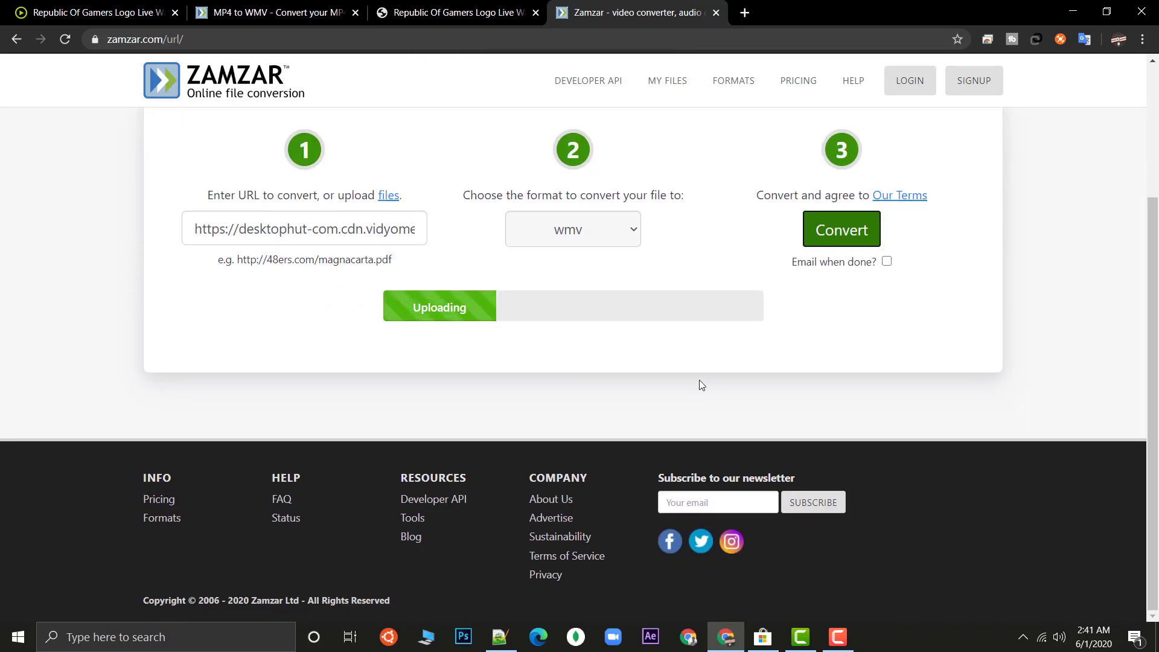
pyautogui.scroll(3, 700, 385)
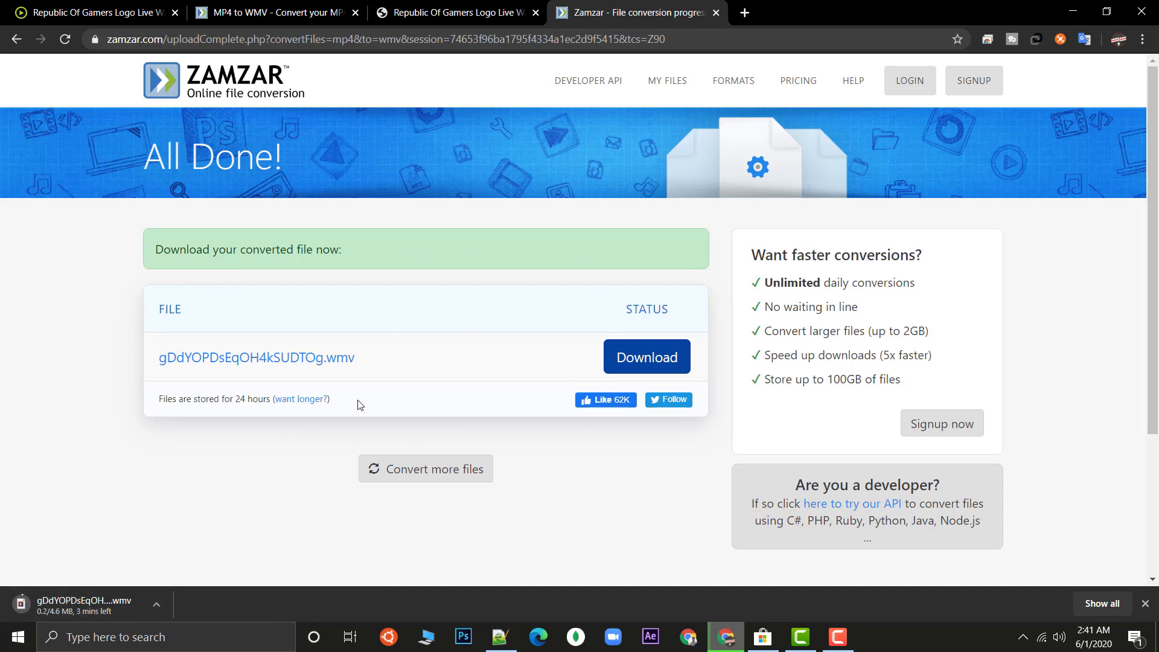
# Step: Go to the DesktopHut home page and dismiss the Norton notification pop-ups
pyautogui.click(63, 10)
pyautogui.click(193, 82)
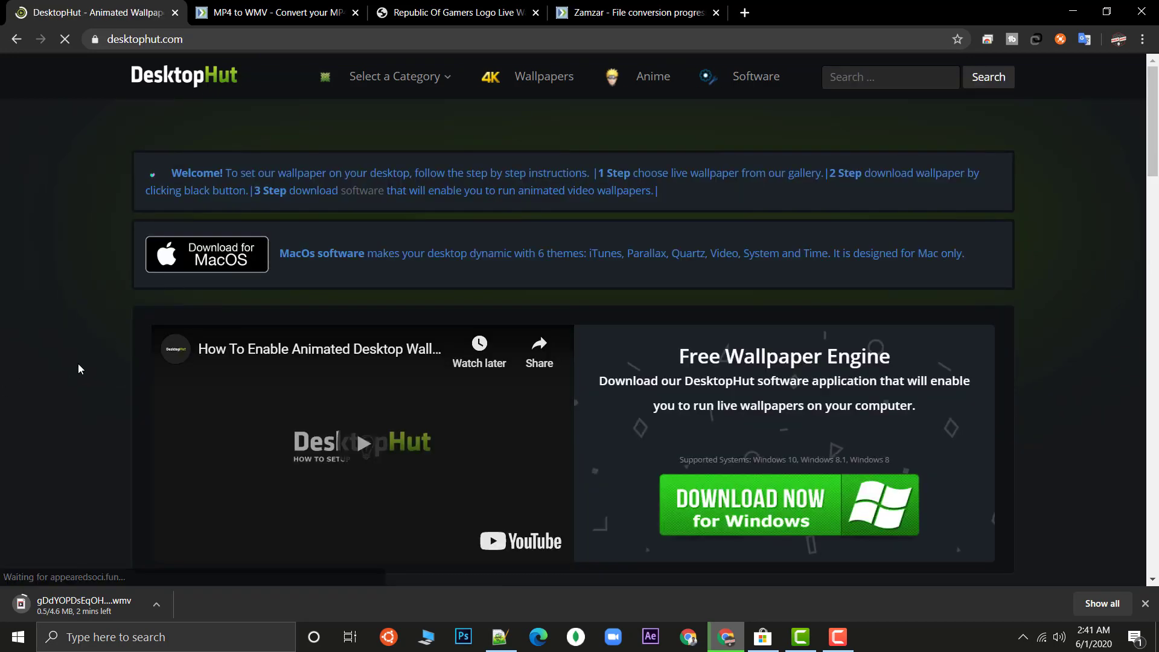
pyautogui.scroll(-9, 133, 374)
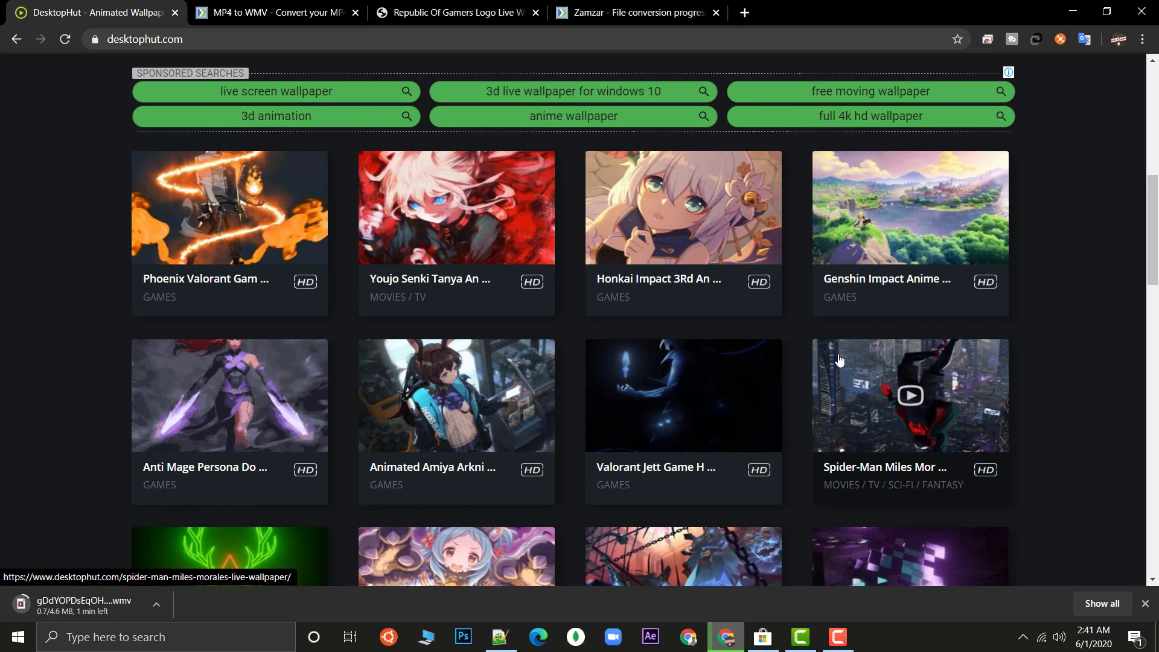
pyautogui.scroll(-3, 906, 398)
pyautogui.scroll(8, 785, 432)
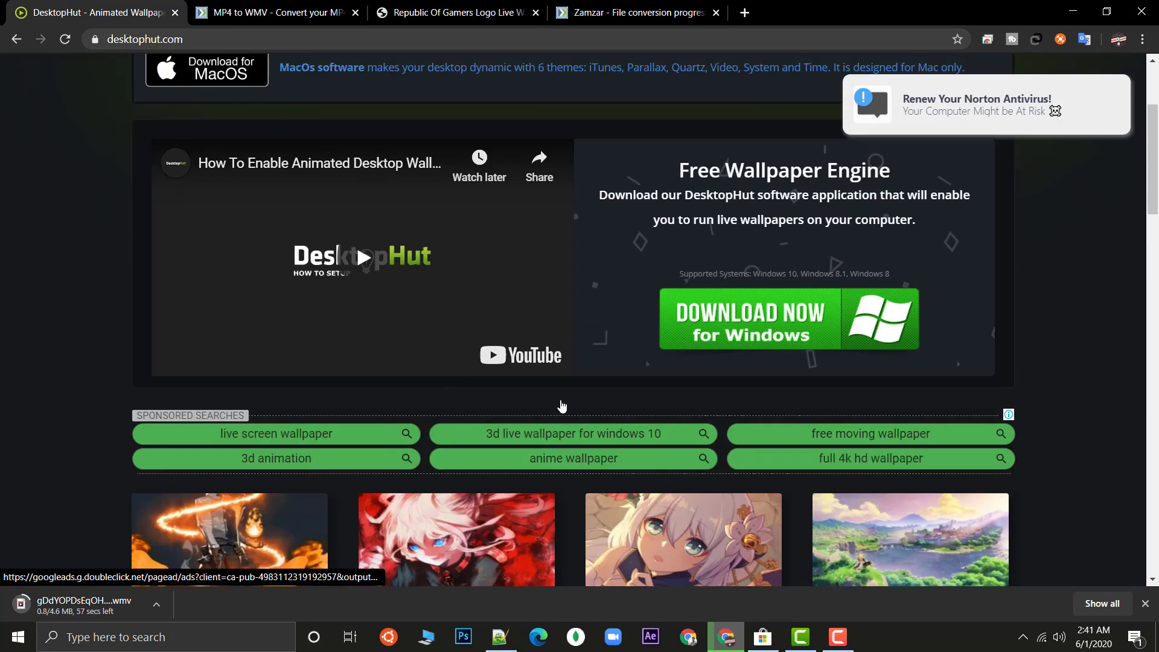
pyautogui.scroll(3, 404, 244)
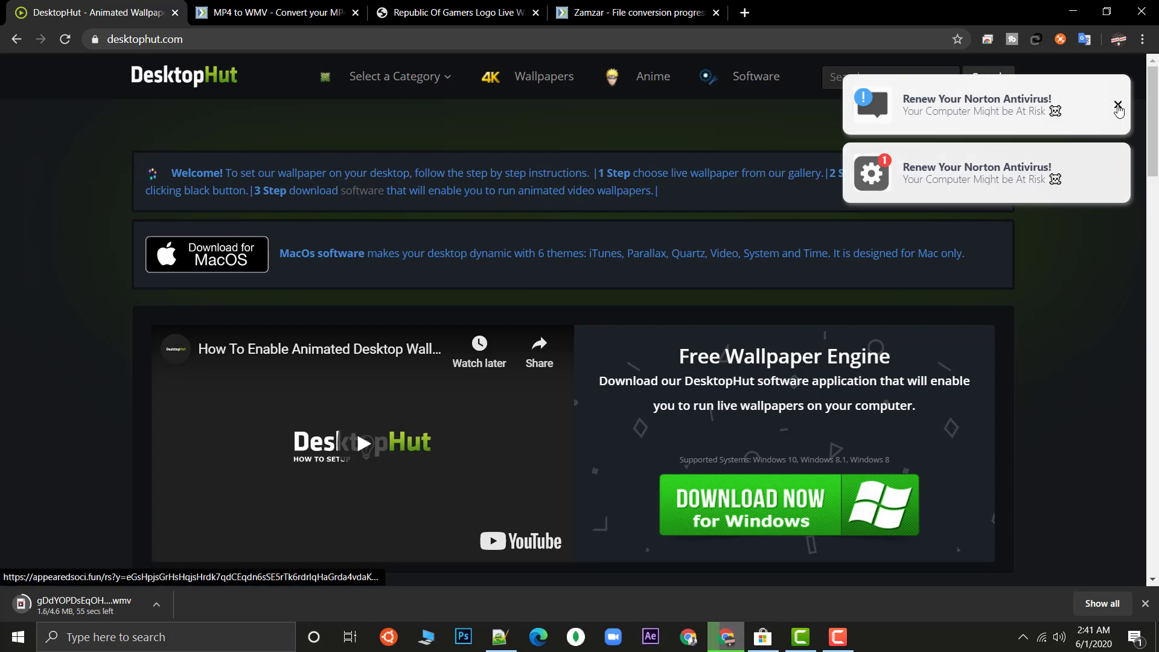
pyautogui.click(1118, 104)
pyautogui.click(1116, 105)
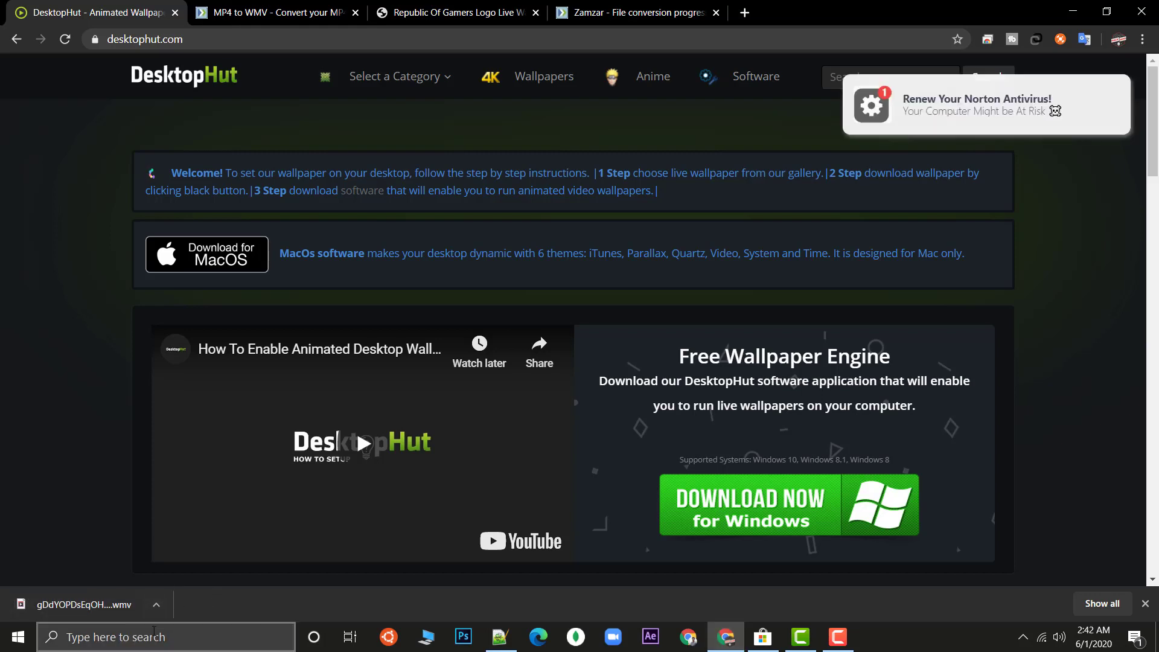
# Step: Show the downloaded WMV in its folder and paste a copy onto the desktop
pyautogui.click(156, 604)
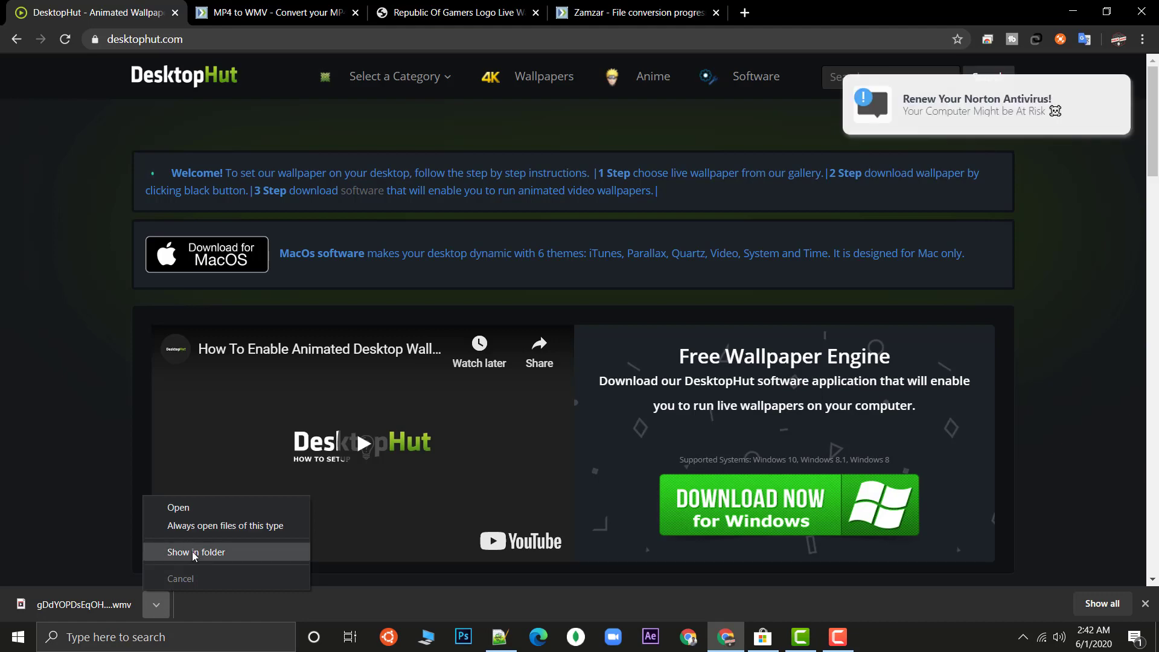
pyautogui.click(192, 553)
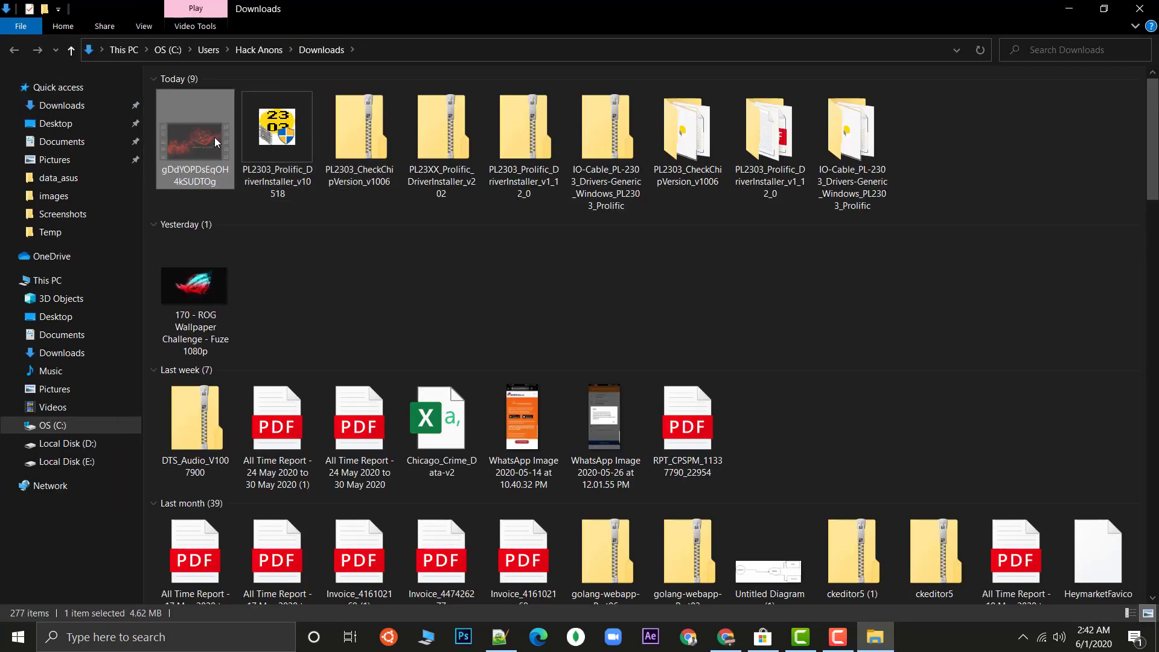
pyautogui.press('super+d')
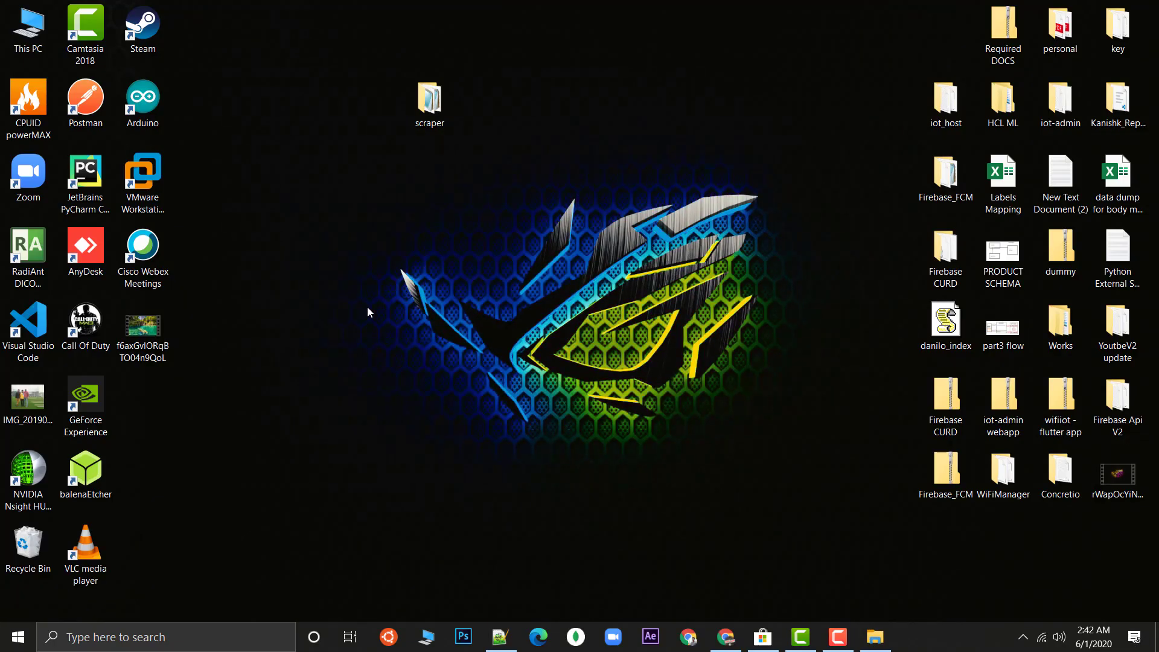
pyautogui.hotkey('ctrl', 'v')
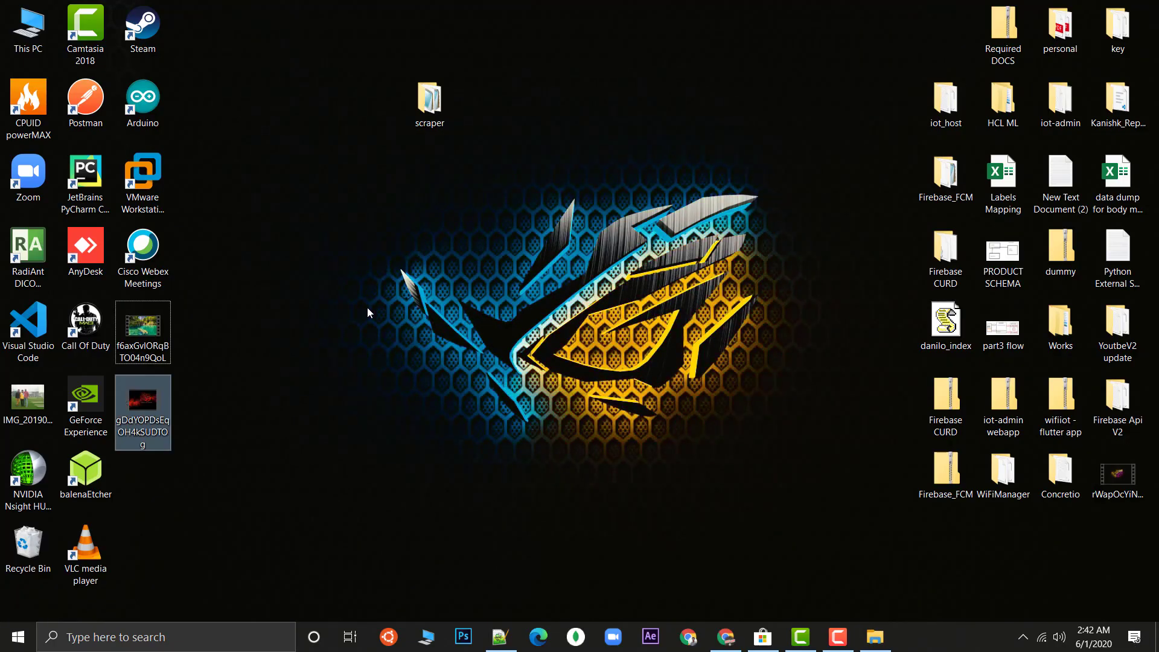
# Step: Play the gDdYOPDsEqOH4kSUDTOg video once to check it, then close the player
pyautogui.doubleClick(143, 413)
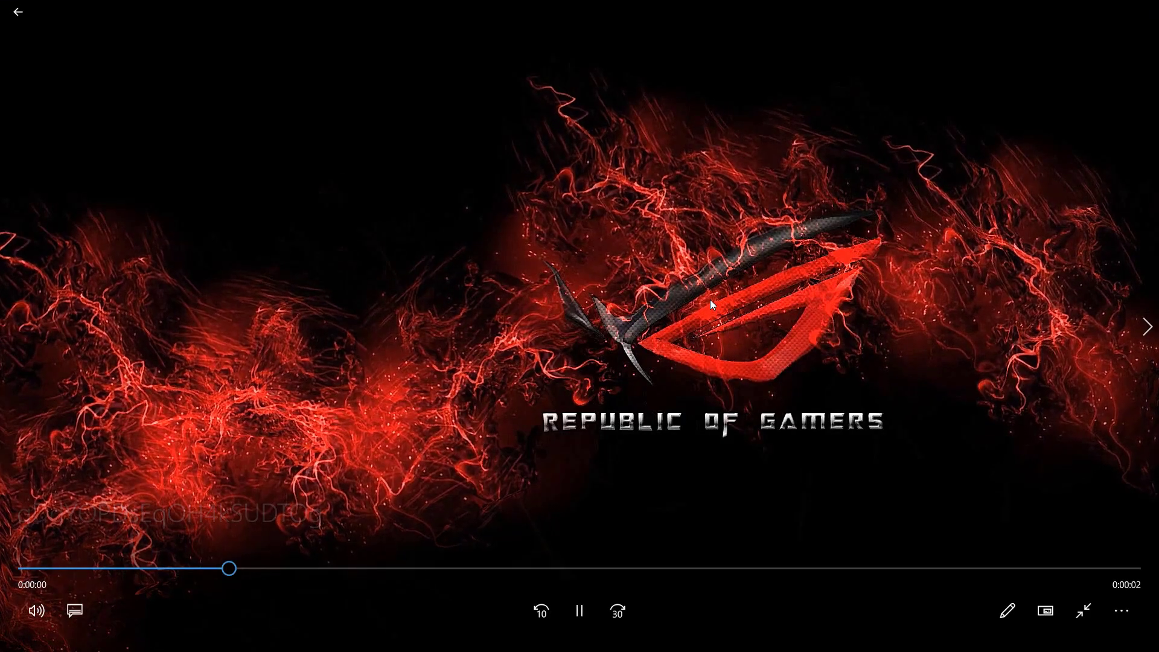
pyautogui.hotkey('alt', 'F4')
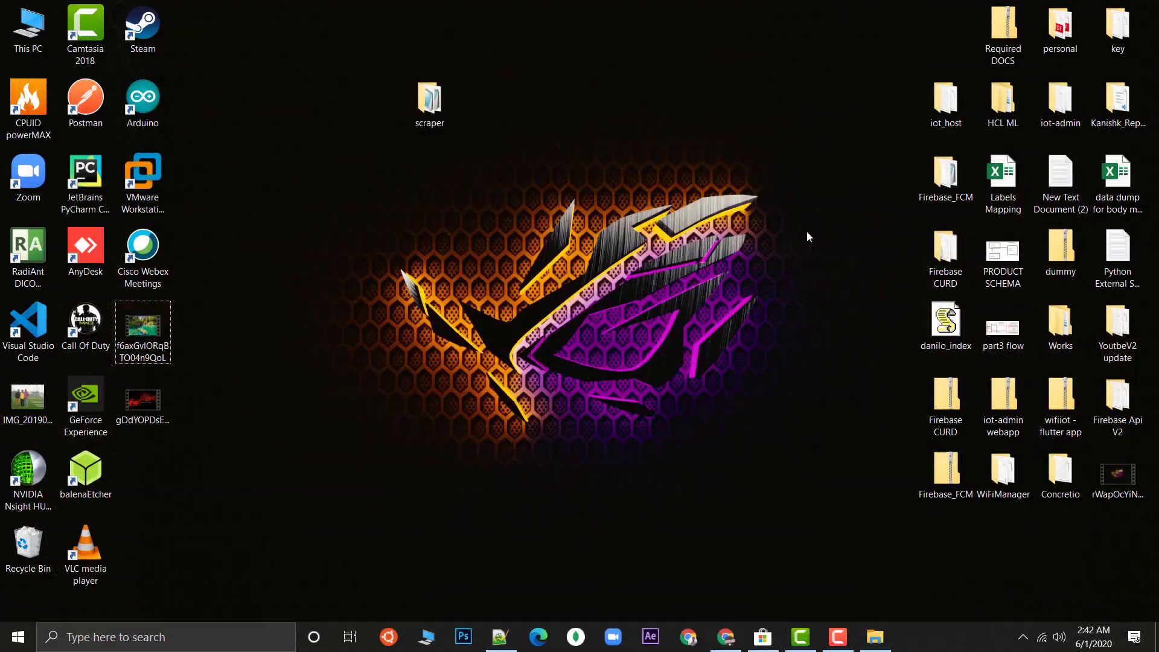
pyautogui.click(186, 394)
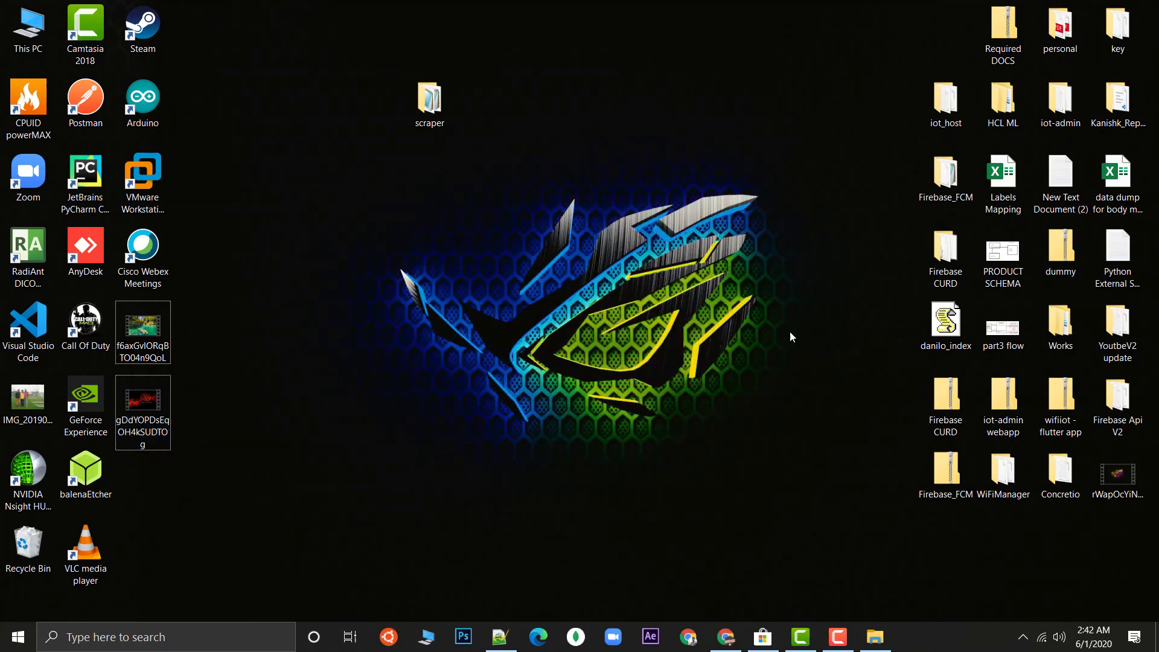
# Step: Launch Desktop Live Wallpapers from the Microsoft Store and open its launcher from the tray
pyautogui.click(763, 638)
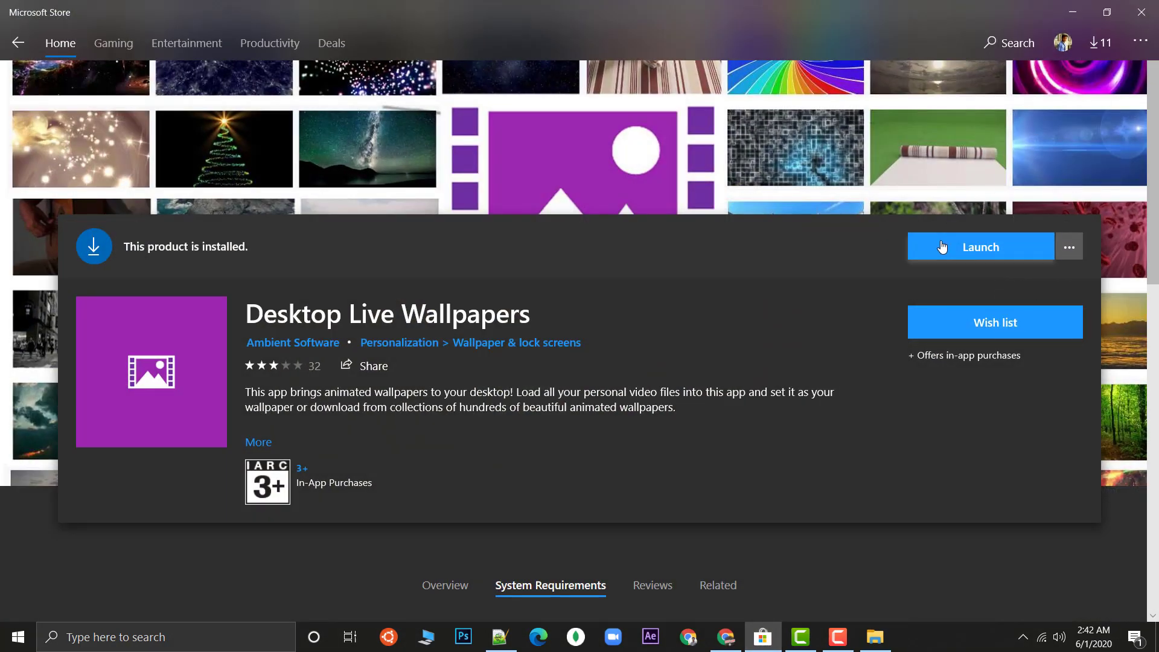
pyautogui.click(1025, 638)
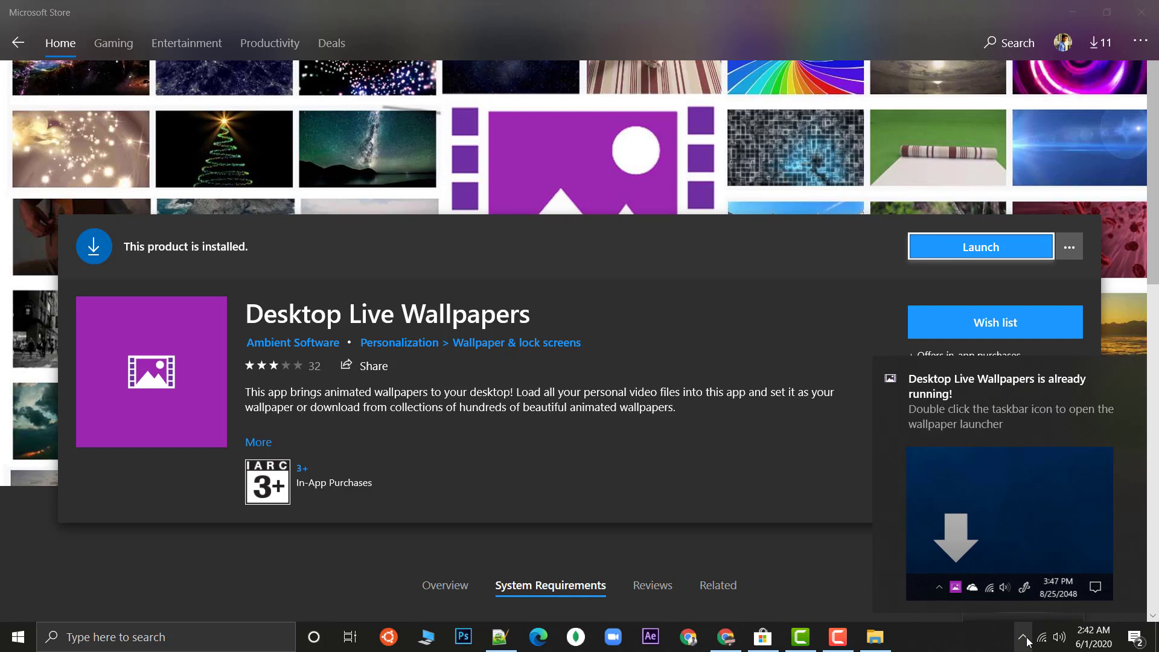
pyautogui.click(1023, 638)
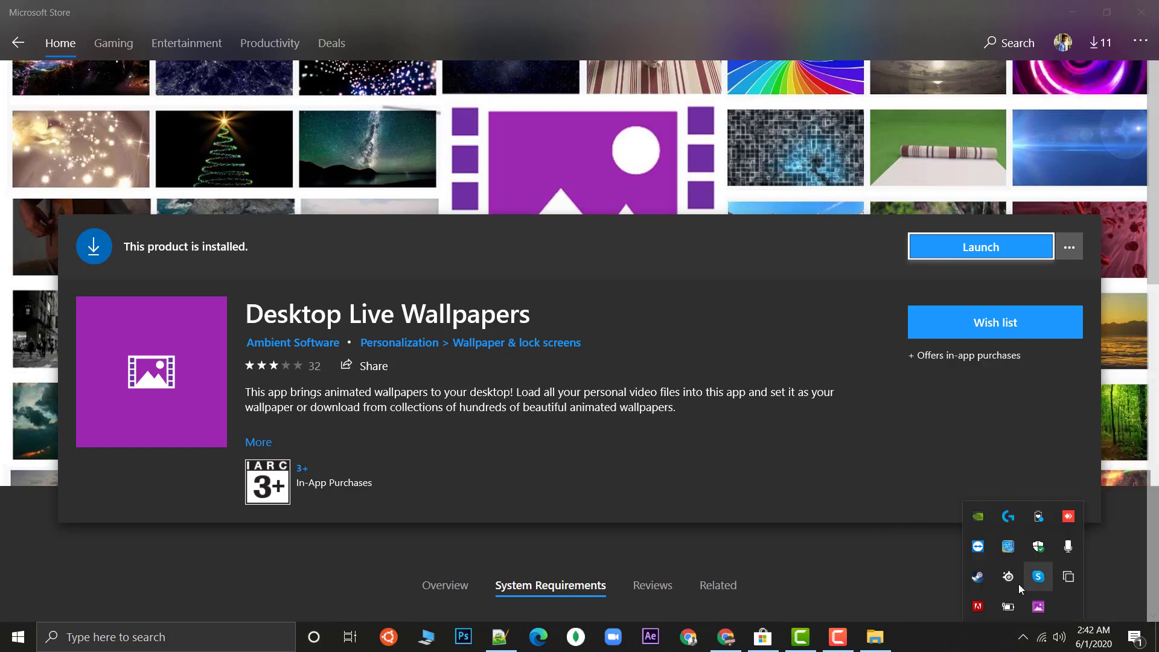
pyautogui.rightClick(1034, 611)
pyautogui.click(946, 539)
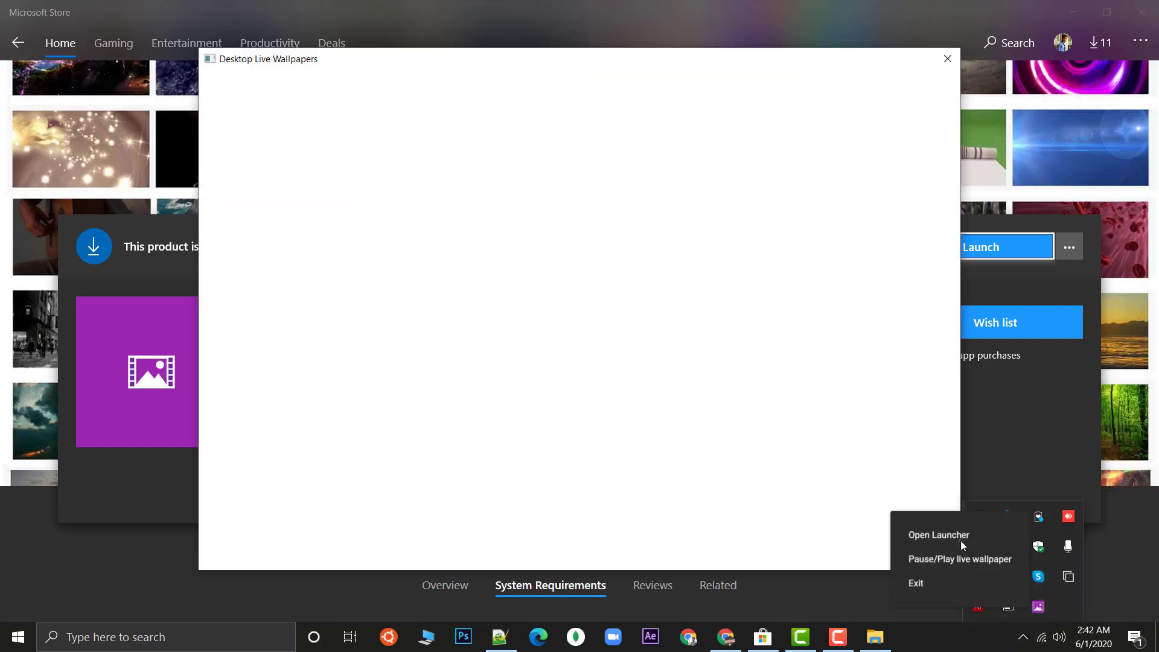
# Step: Load videos from the Desktop folder and set gDdYOPDsEqOH4kSUDTOg as the live wallpaper
pyautogui.click(303, 538)
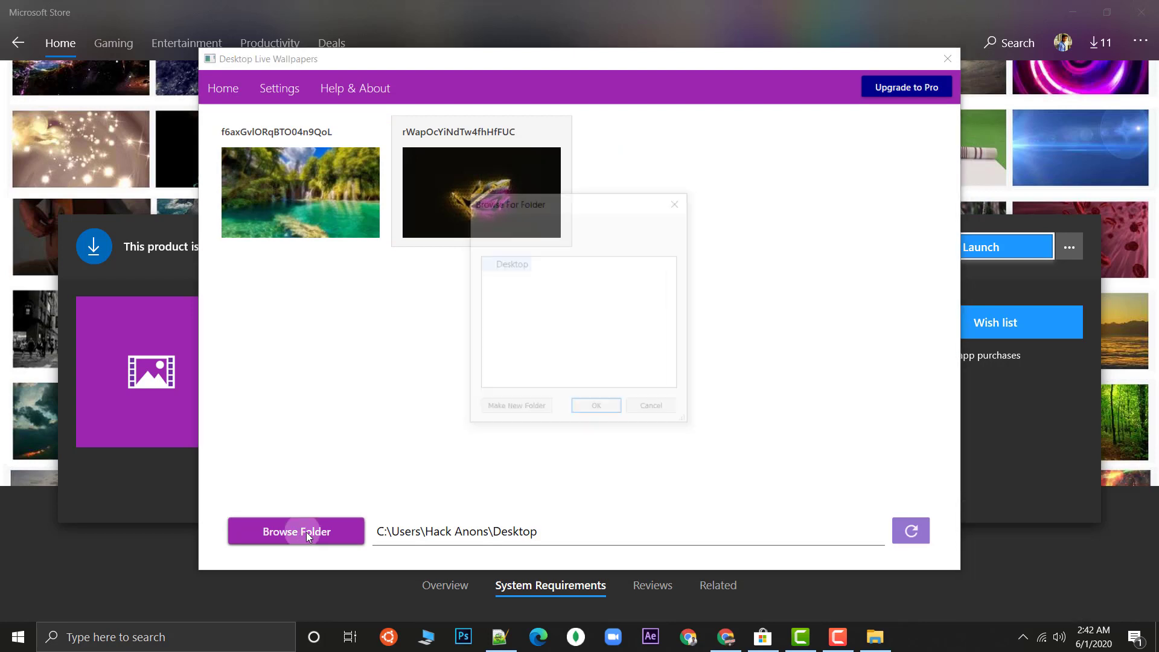
pyautogui.scroll(-1, 522, 344)
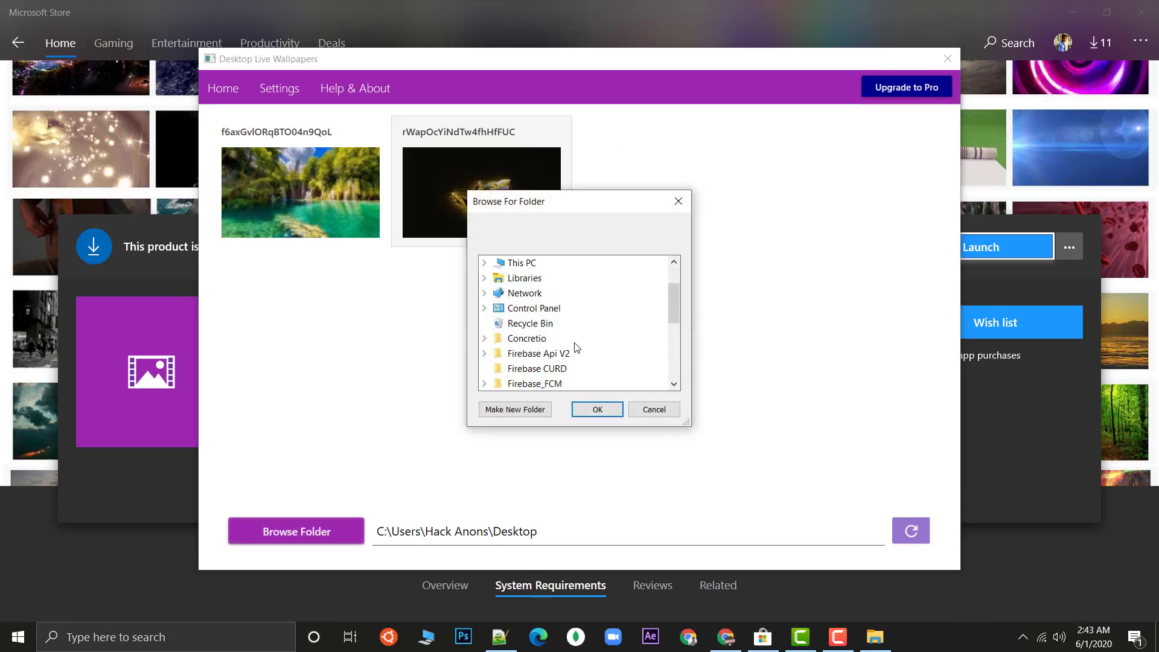
pyautogui.scroll(1, 542, 336)
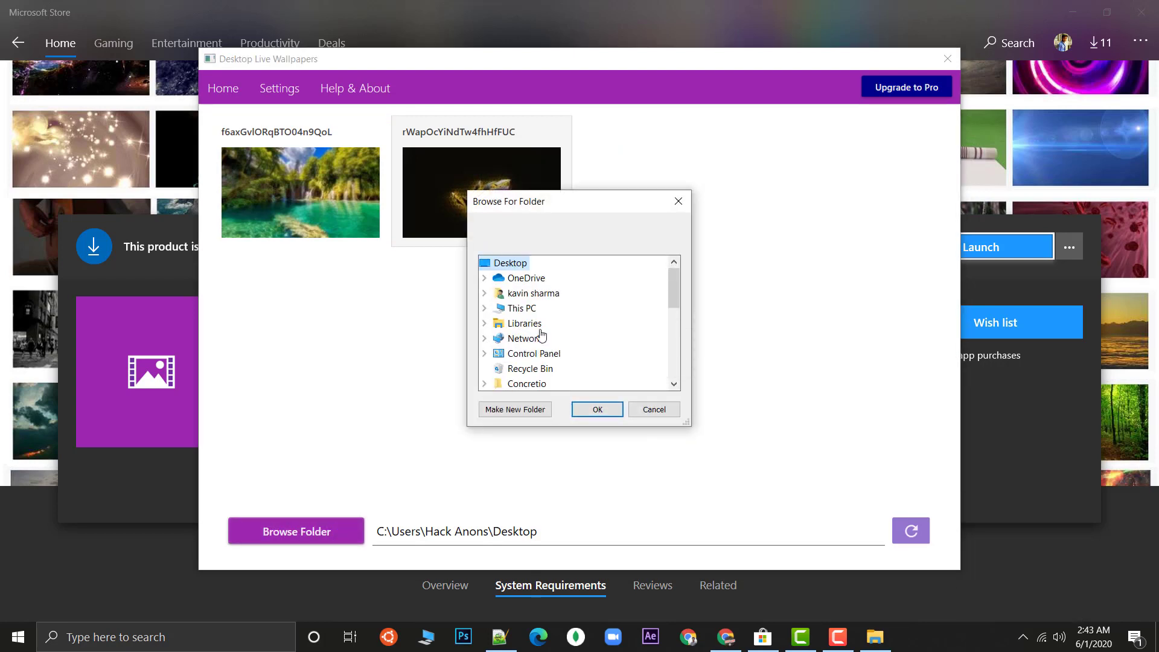
pyautogui.click(598, 410)
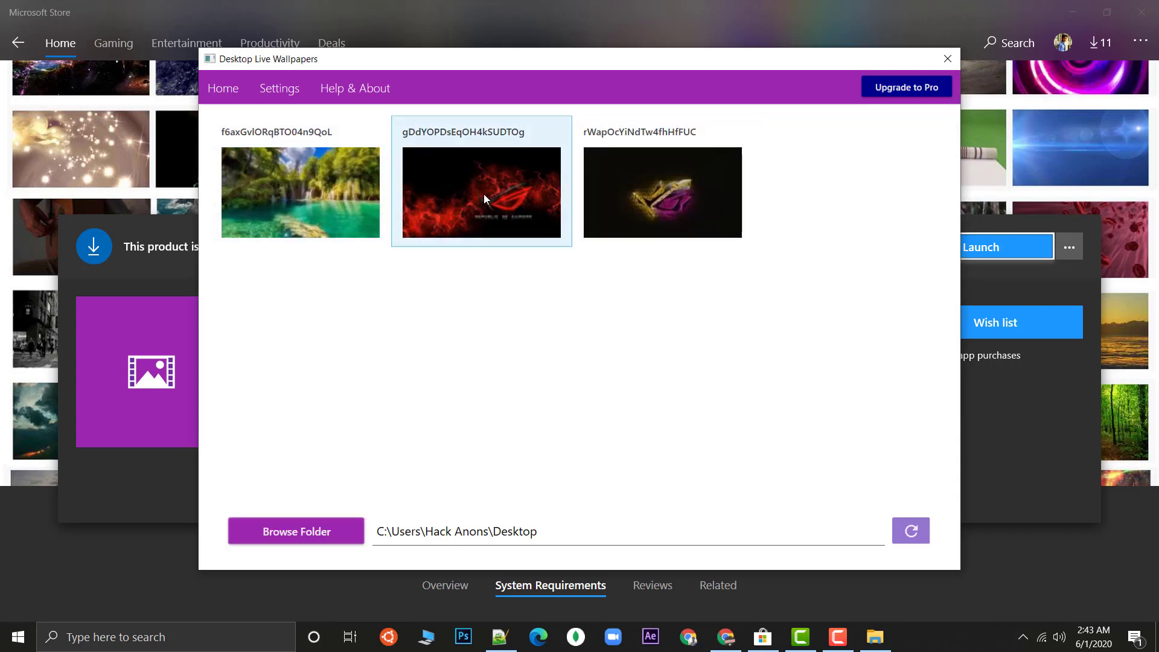
pyautogui.click(484, 194)
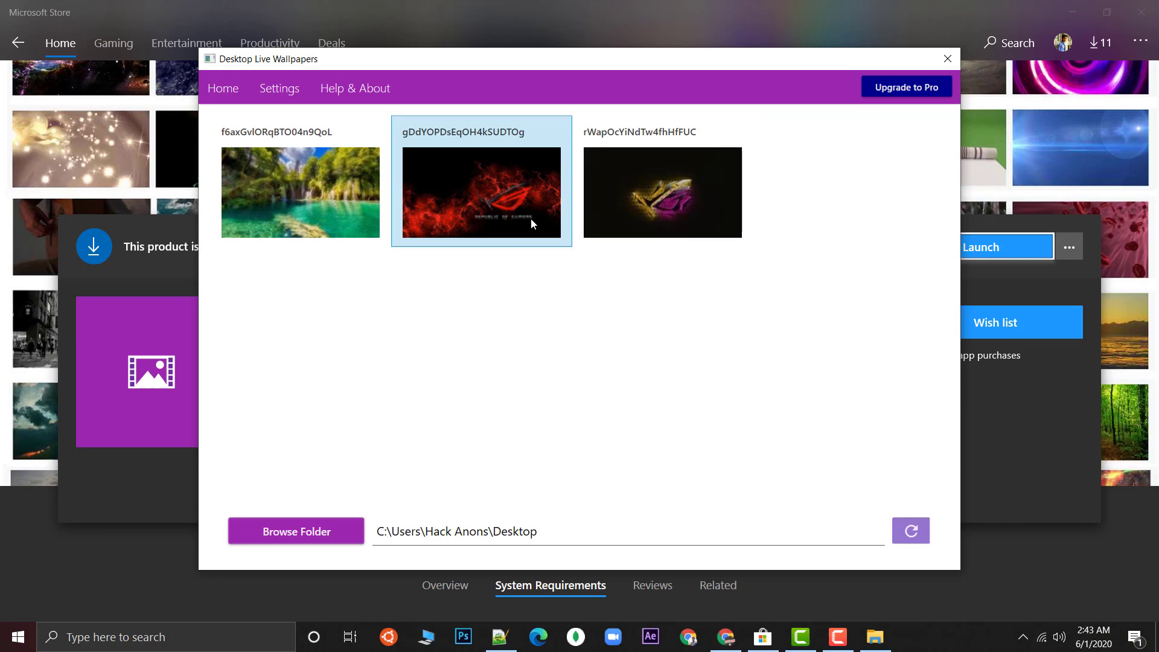
pyautogui.press('super+d')
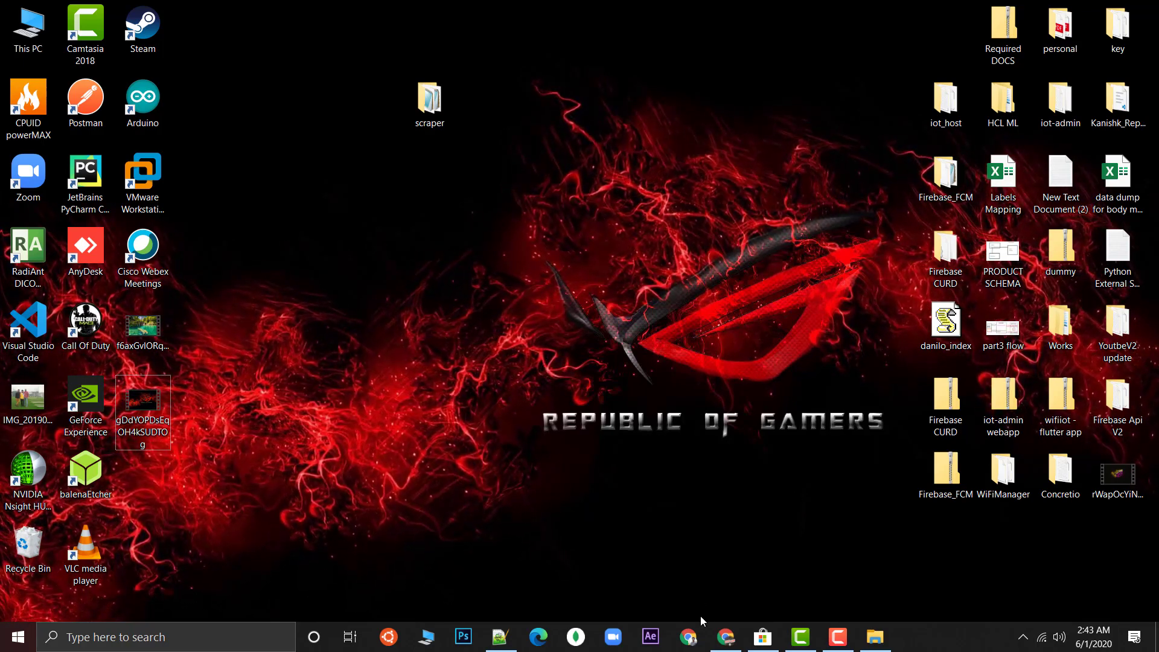
# Step: Switch the live wallpaper to the rWapOcYiNdTw4fhHfFUC video via the tray launcher, then close the launcher
pyautogui.click(1023, 637)
pyautogui.rightClick(1008, 577)
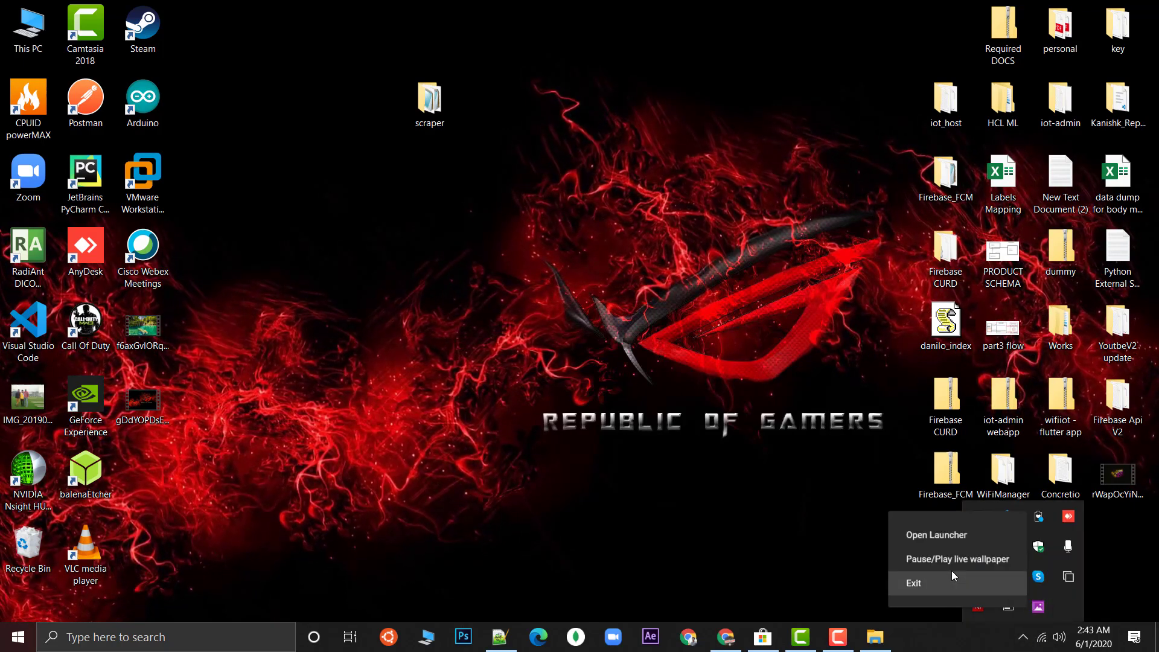
pyautogui.click(936, 536)
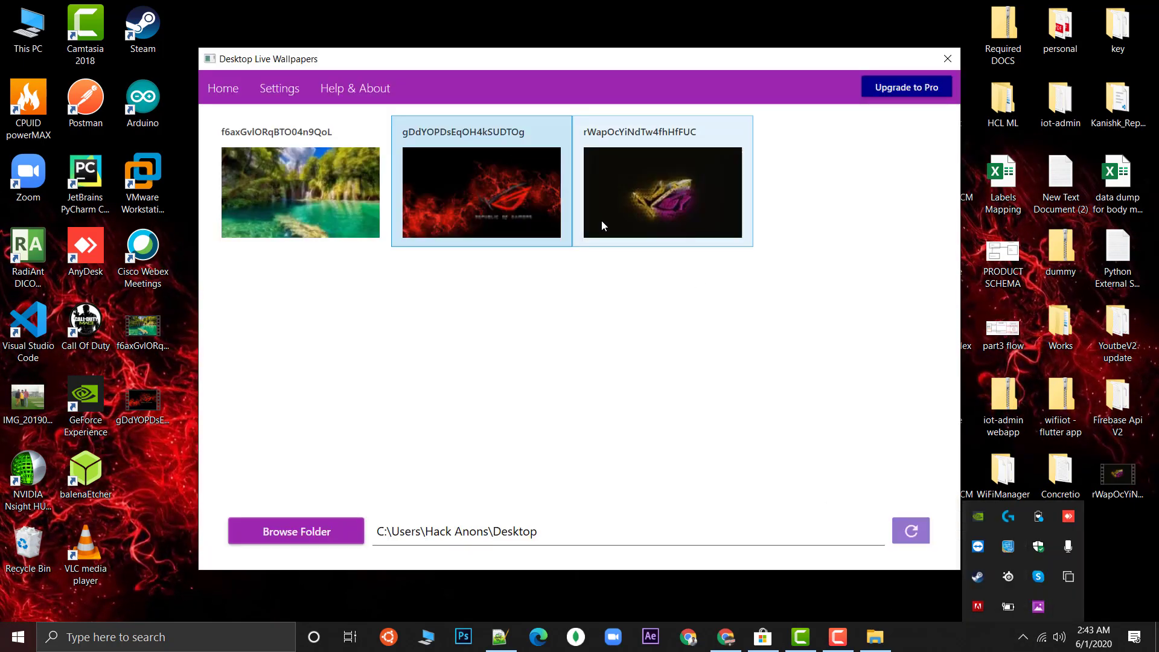
pyautogui.click(692, 190)
pyautogui.click(946, 60)
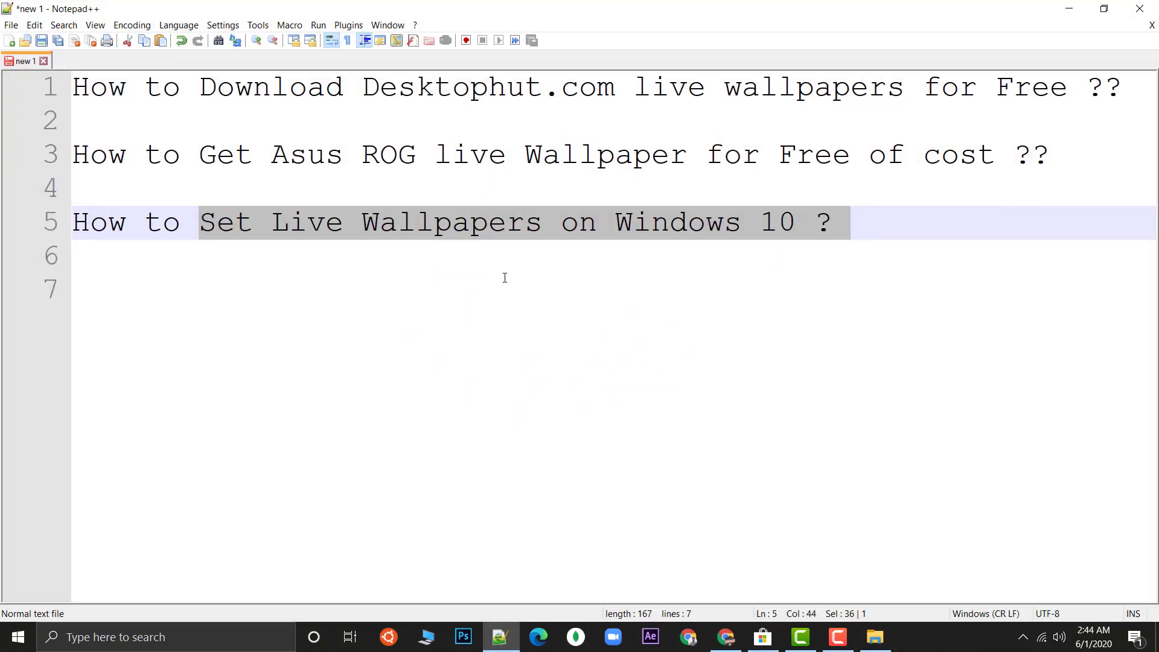
pyautogui.click(505, 278)
pyautogui.moveTo(230, 90); pyautogui.dragTo(689, 94)
pyautogui.moveTo(253, 155); pyautogui.dragTo(814, 158)
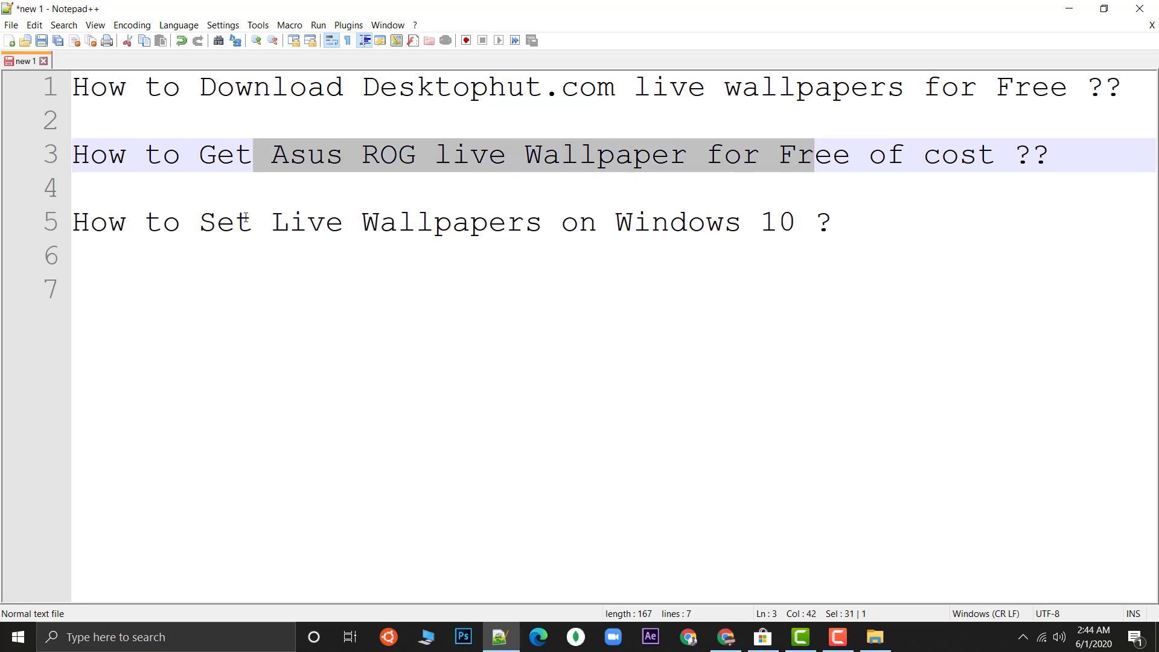
pyautogui.moveTo(222, 223); pyautogui.dragTo(821, 227)
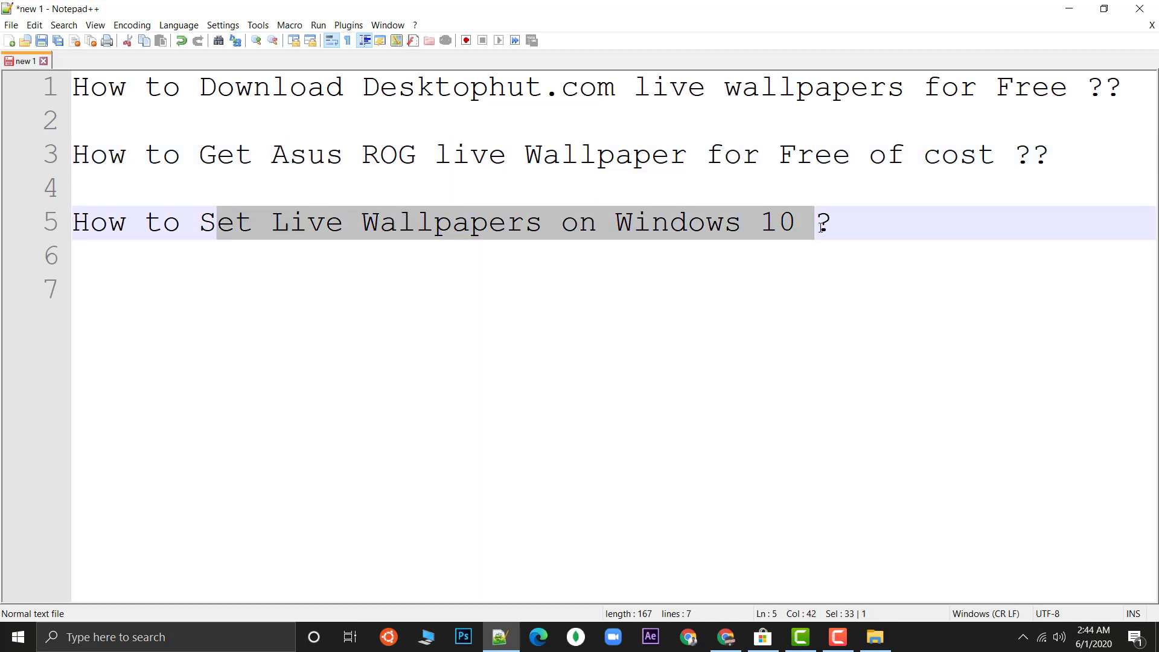